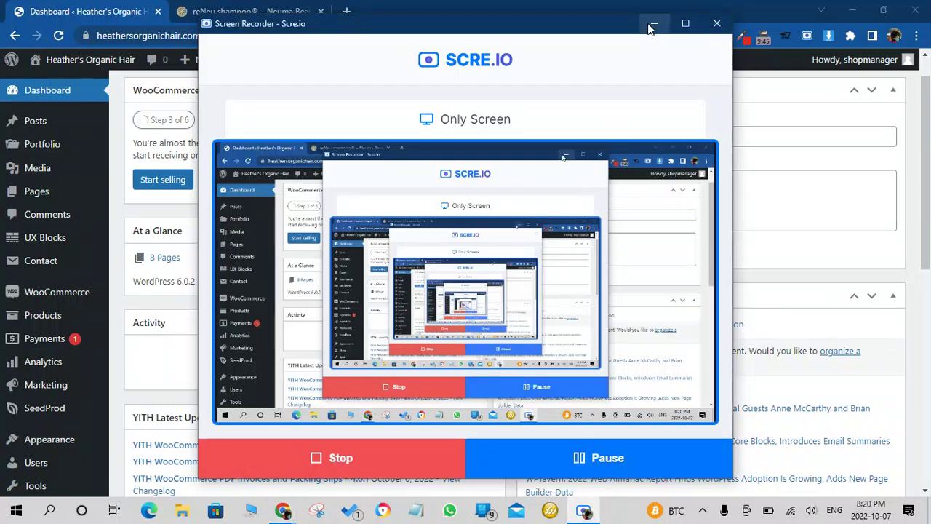
Minimize the Scre.io recorder window to reveal the WordPress dashboard
left_click(652, 26)
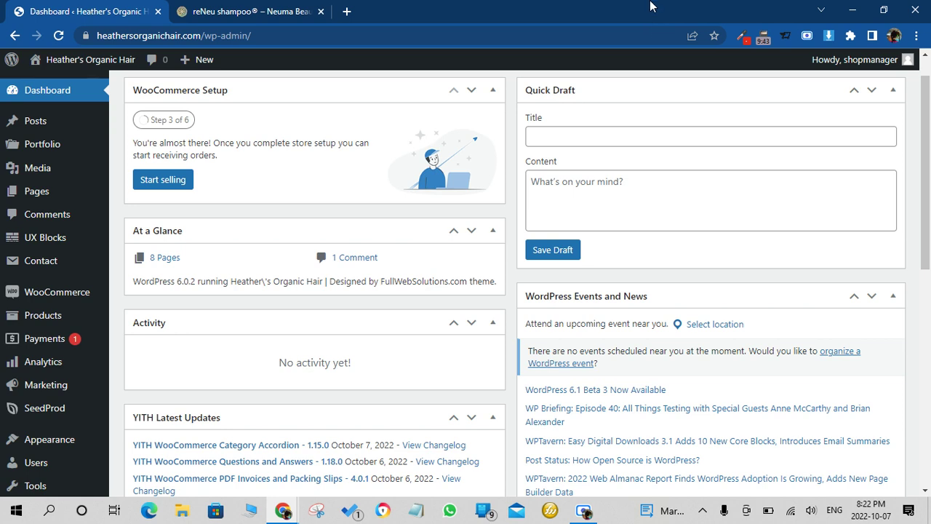
Look over the Neuma reNeu shampoo page ($12.00, 2.5 Fl. Oz.), then return to the dashboard
left_click(248, 6)
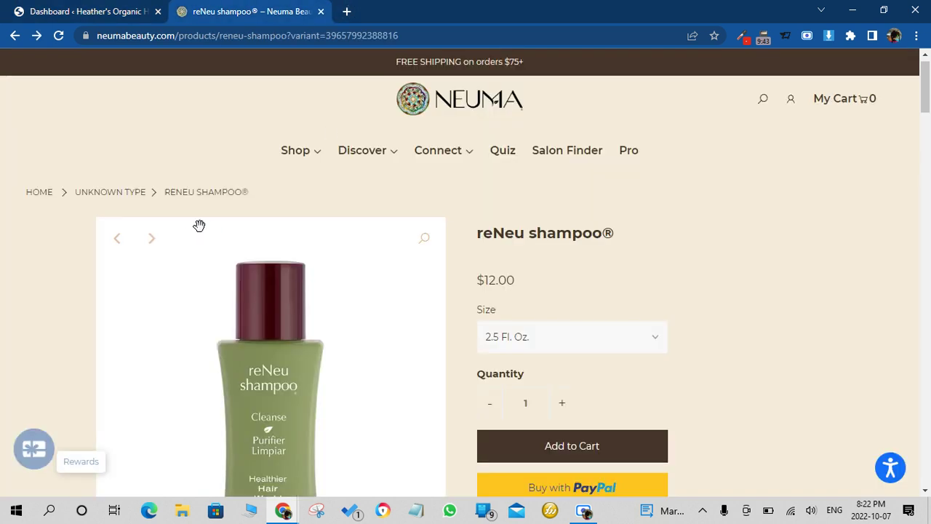
scroll(151, 252, "down", 1)
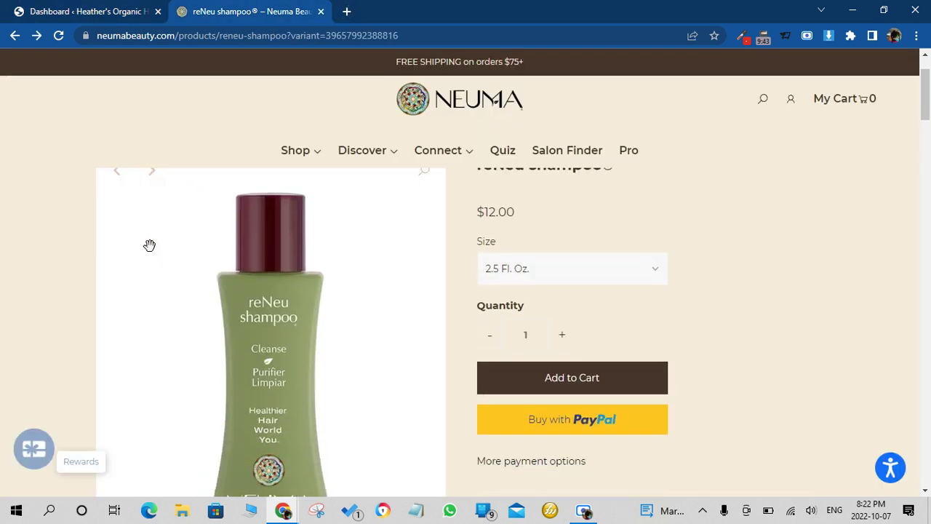
scroll(150, 254, "up", 1)
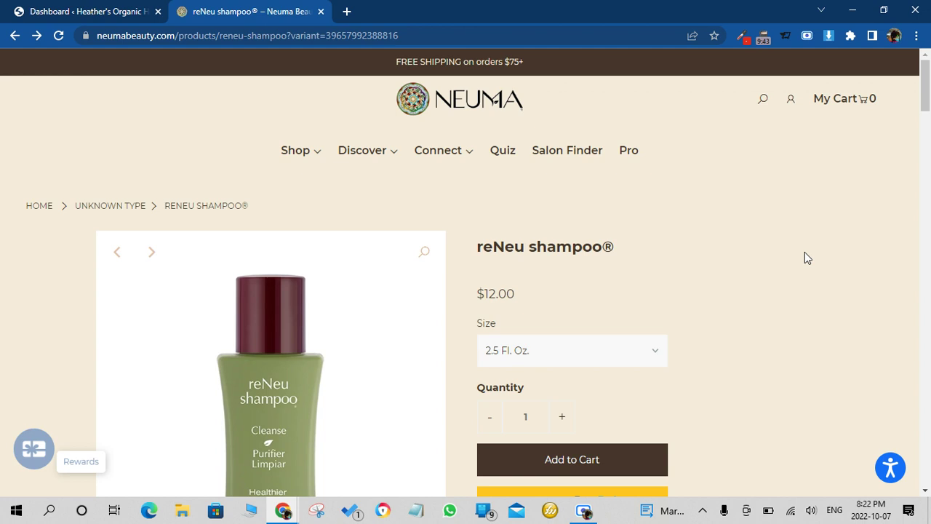
left_click(112, 9)
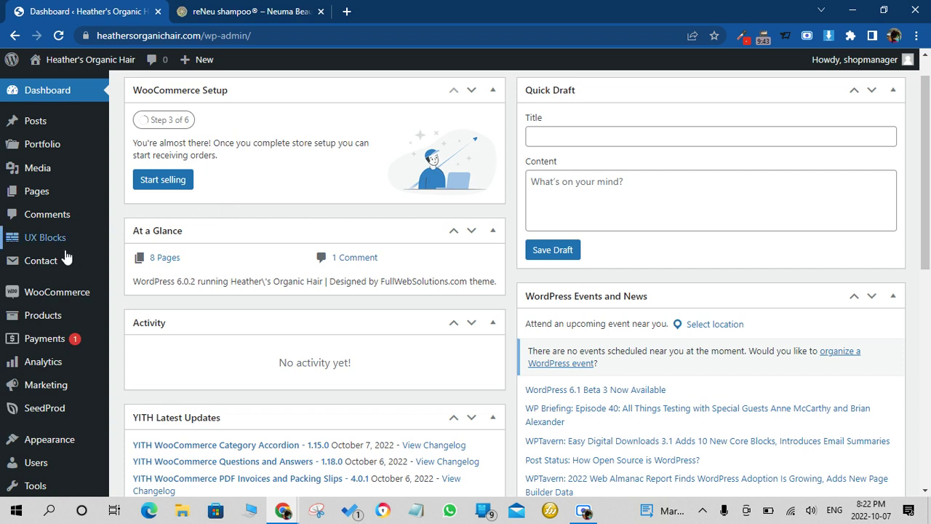
Start a blank product via Products > Add New and dismiss the '4 steps left' banner
mouse_move(35, 319)
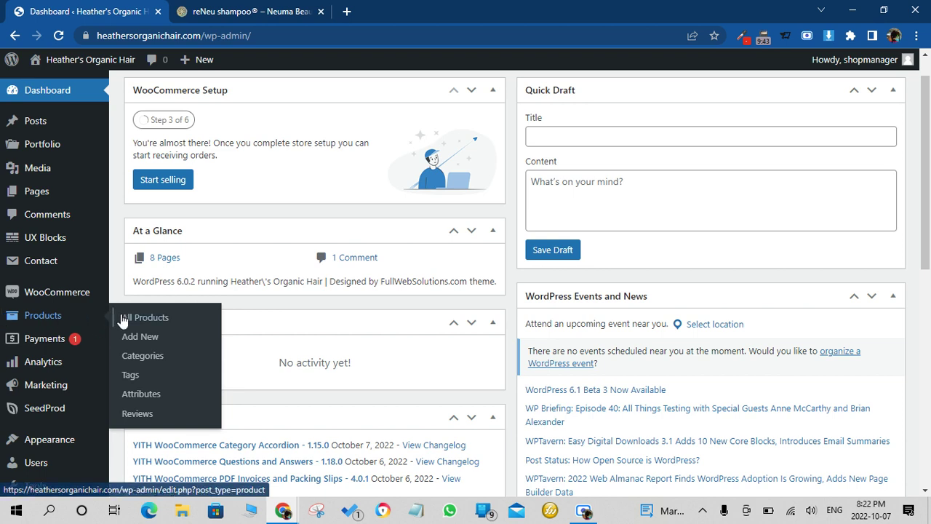
left_click(166, 342)
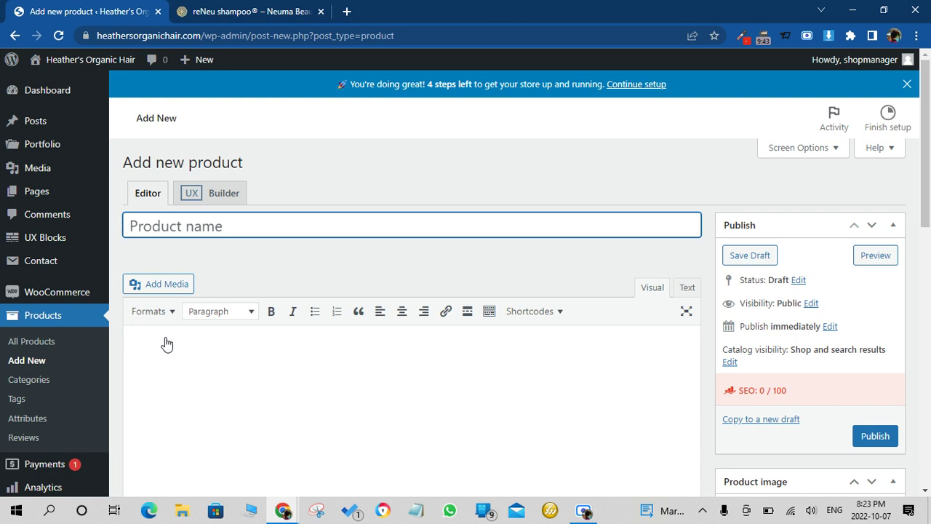
left_click(908, 85)
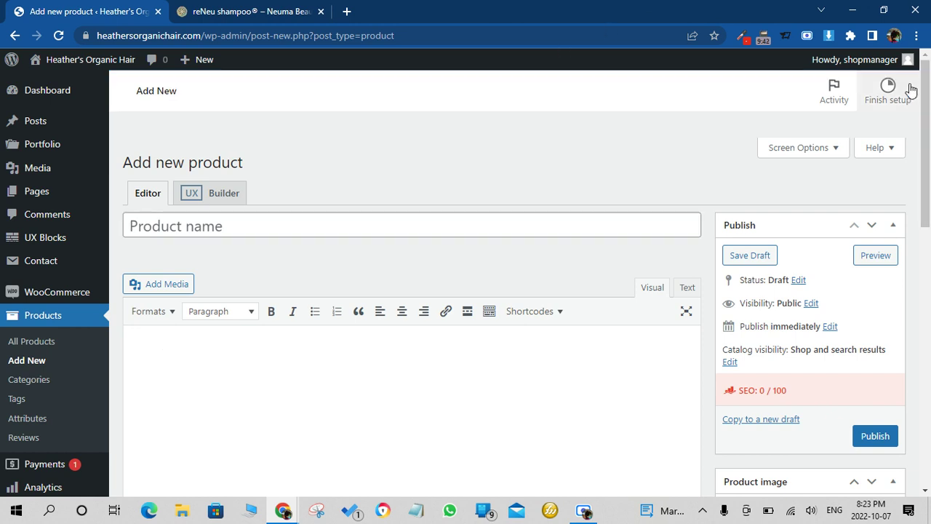
left_click(418, 196)
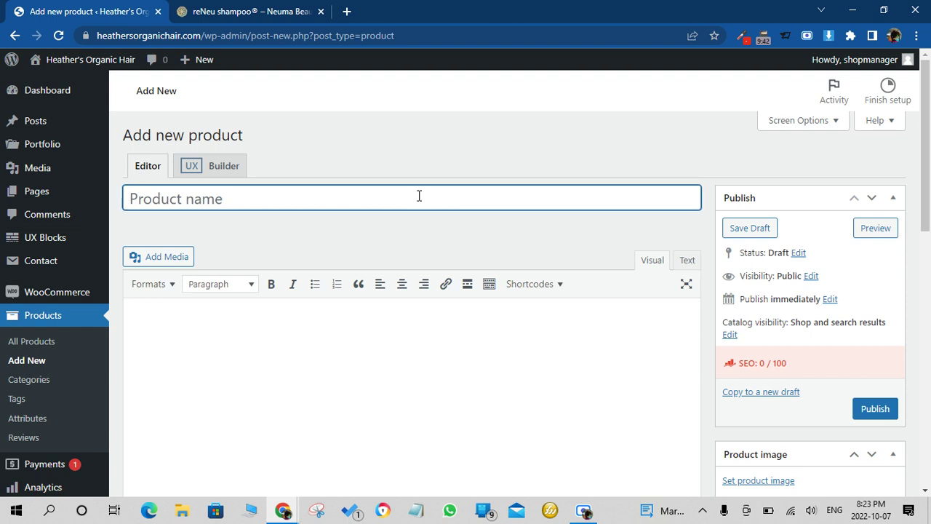
scroll(325, 345, "down", 1)
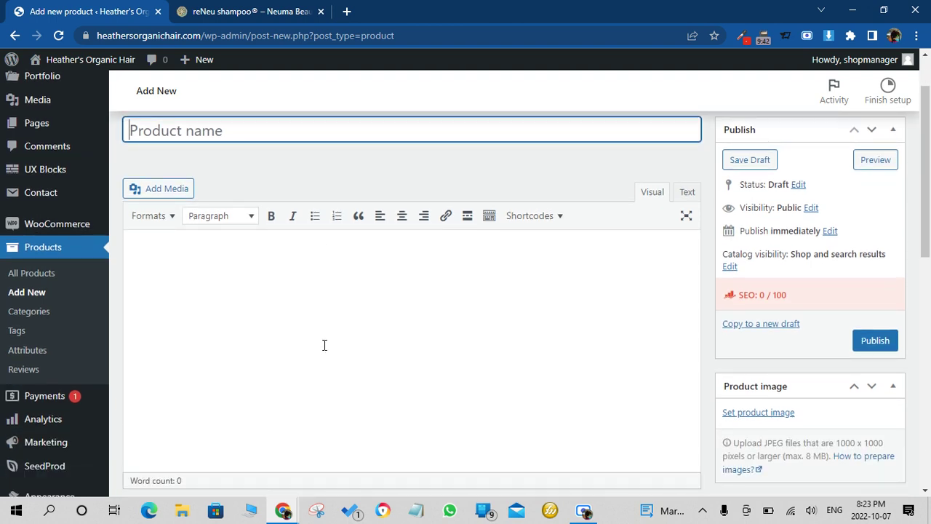
Paste the Neuma page title into Product name as 'reNeu shampoo', removing the ® mark
left_click(213, 11)
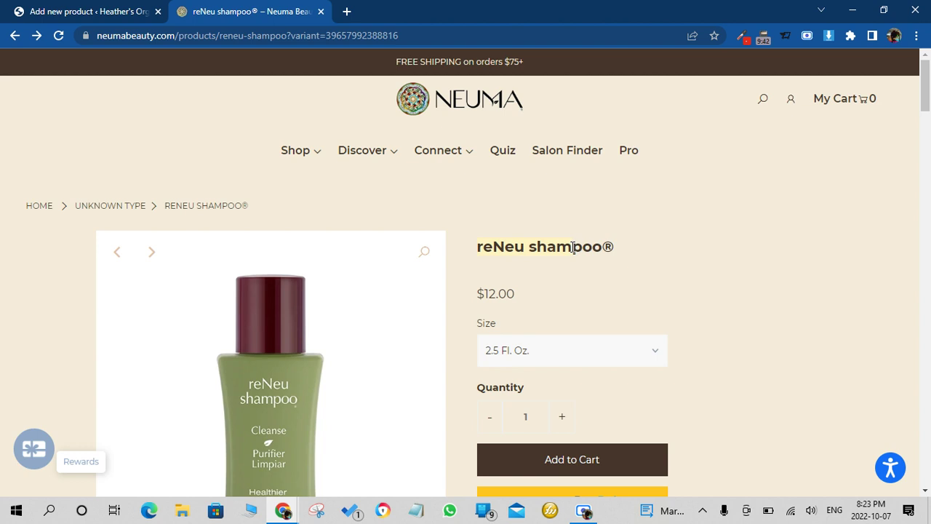
left_click_drag(616, 247, 479, 248)
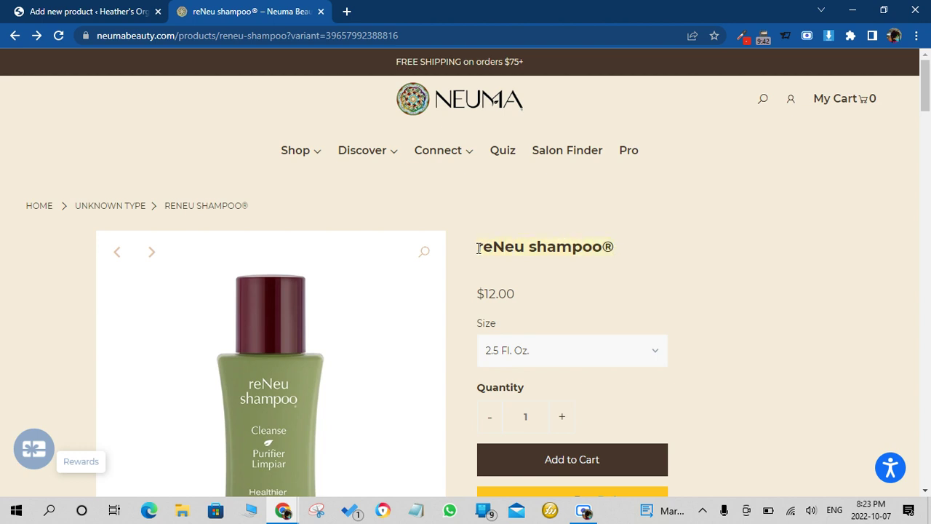
left_click(125, 10)
type("reNeu shampoo®")
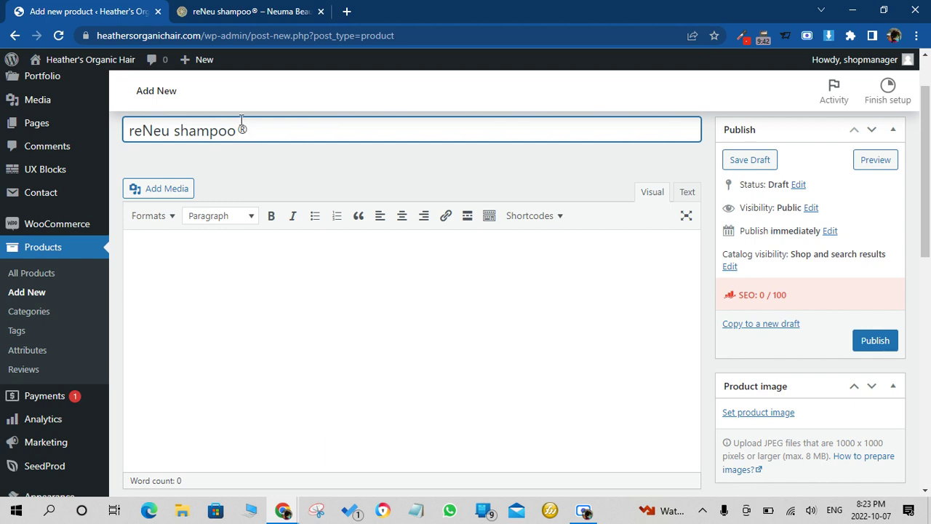
key("BackSpace")
left_click(225, 9)
mouse_move(359, 191)
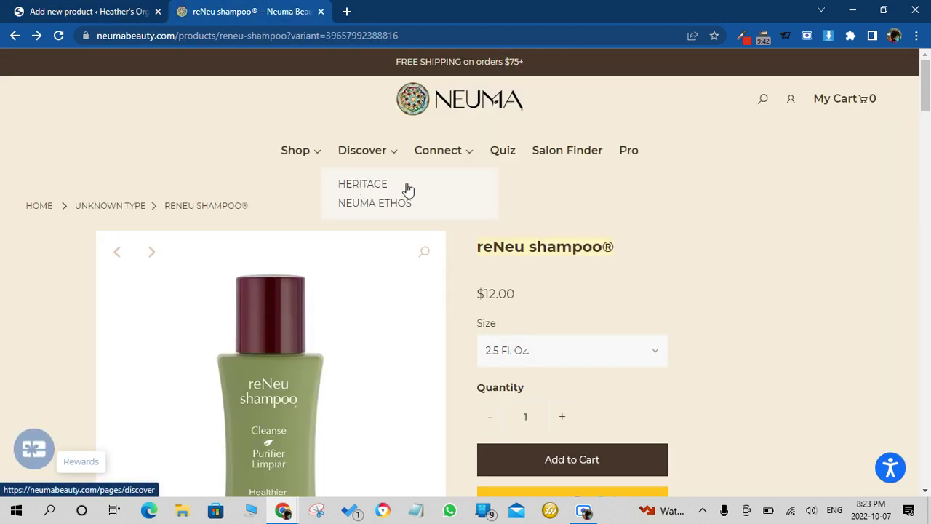
scroll(407, 190, "down", 3)
key("ctrl+Tab")
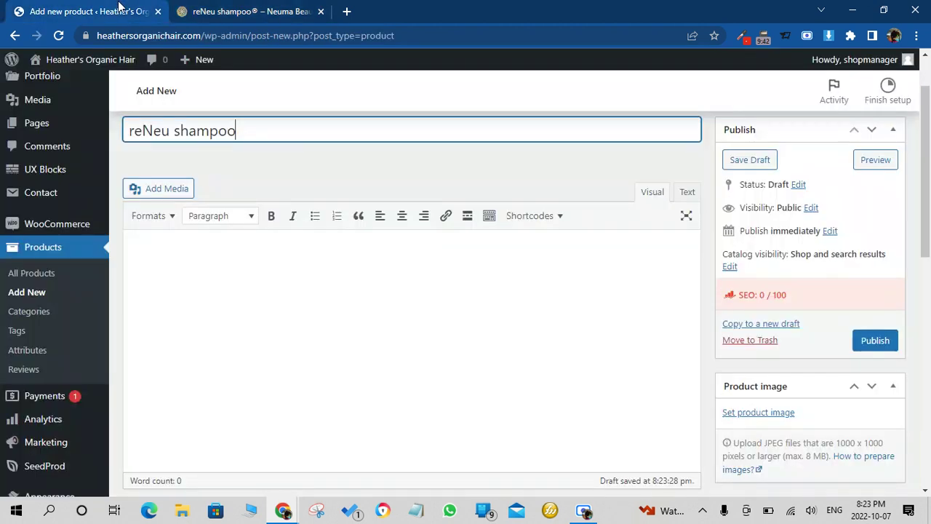
scroll(543, 287, "down", 1)
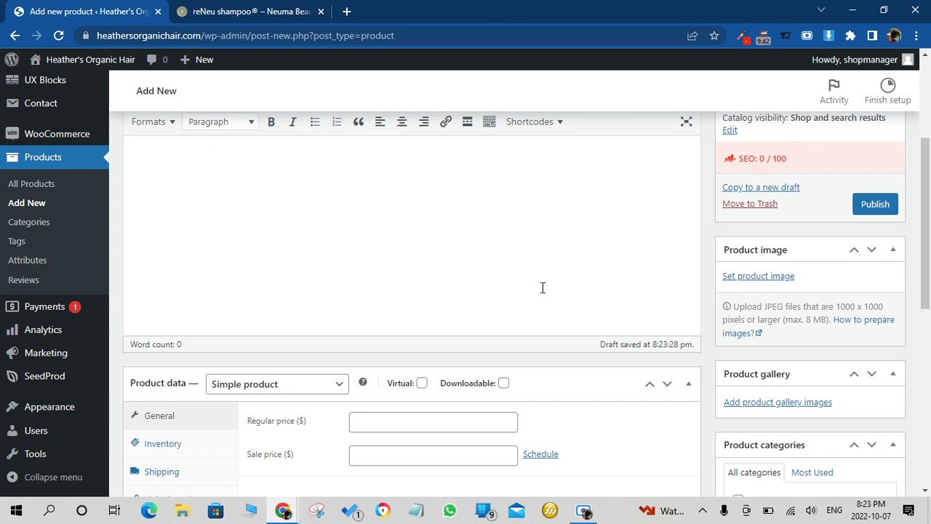
Choose the 10.1 Fl. Oz. size on the Neuma reNeu shampoo page
key("ctrl+Tab")
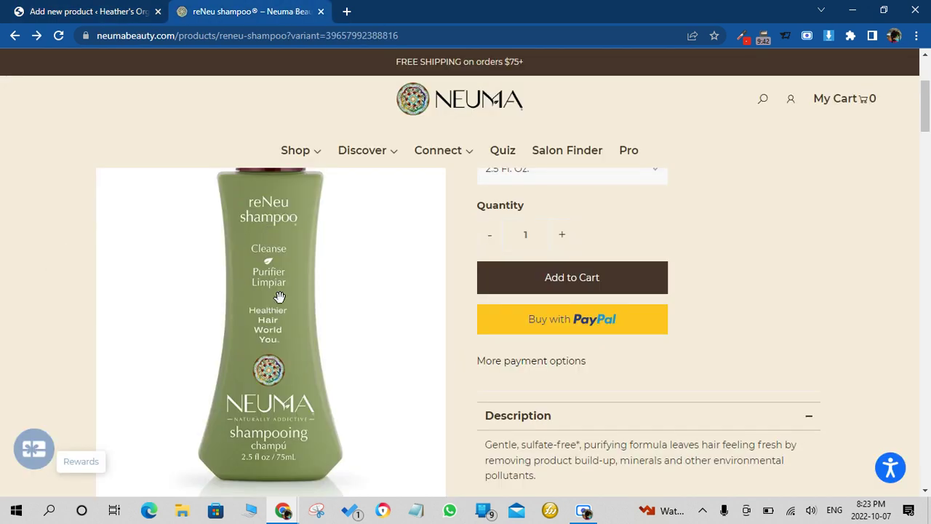
left_click(595, 176)
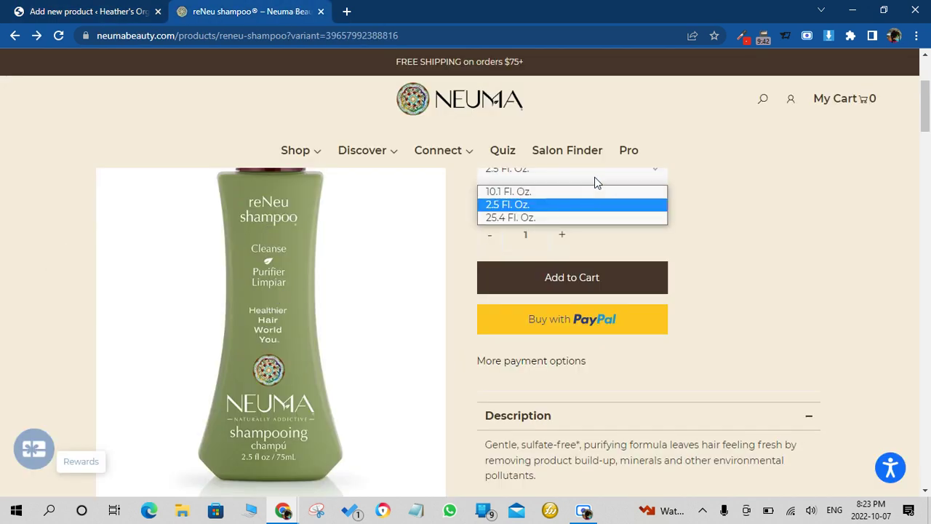
left_click(571, 192)
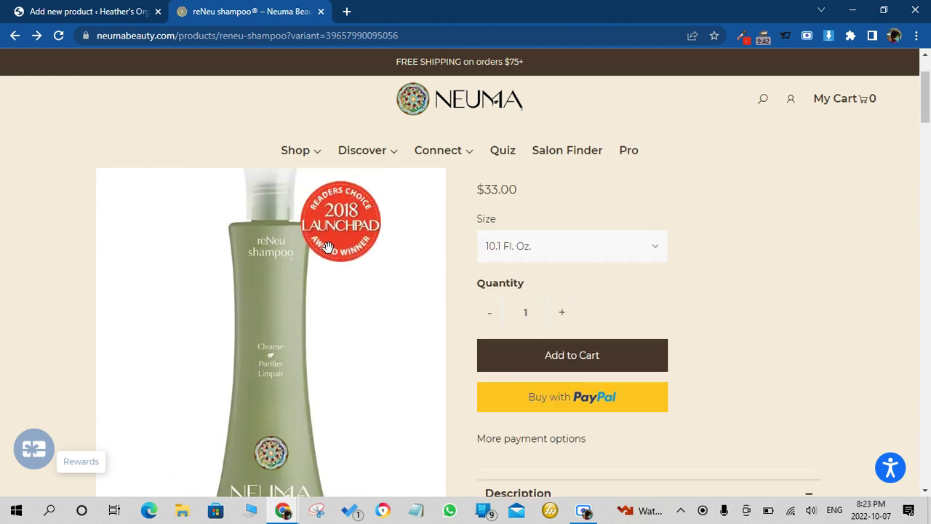
Save the shampoo image as reneu_shampoo_300ml_award_677x.webp into a new Products folder under Youtube Tutorials
right_click(305, 311)
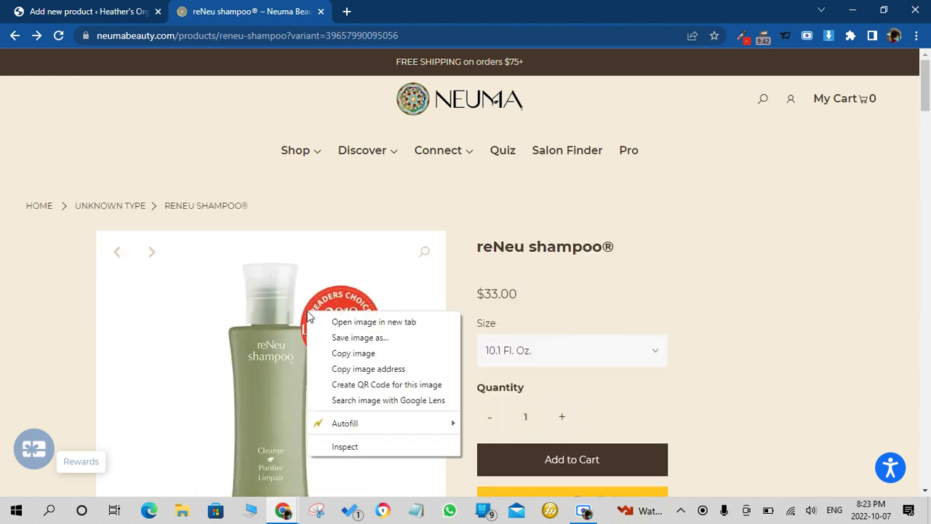
left_click(349, 340)
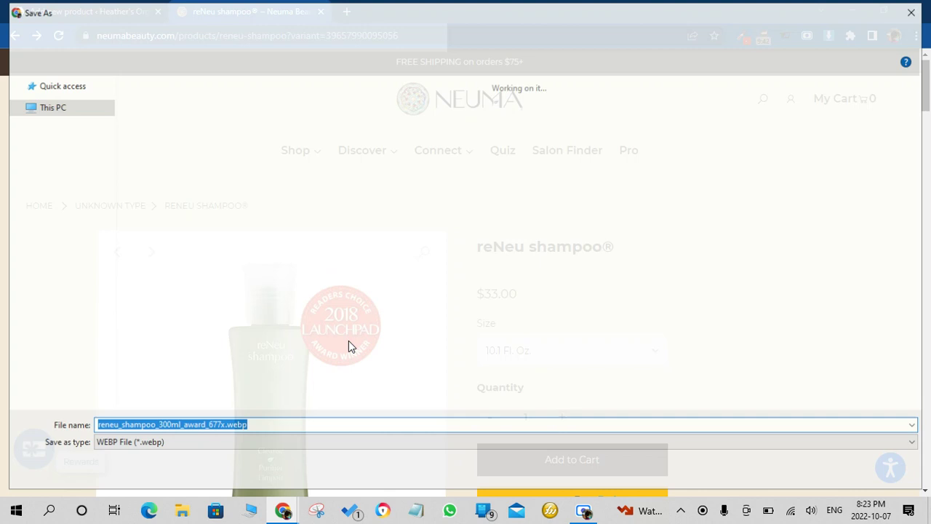
left_click(72, 115)
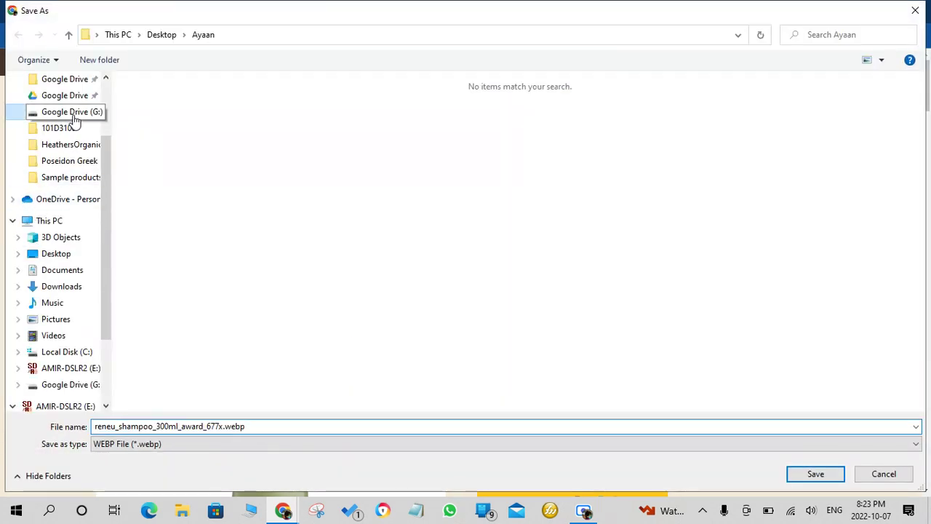
left_click(66, 145)
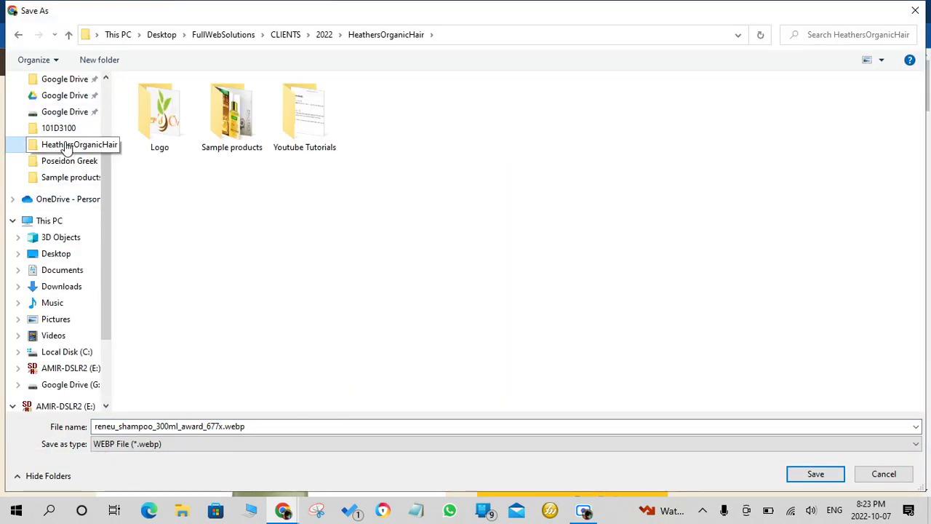
double_click(304, 111)
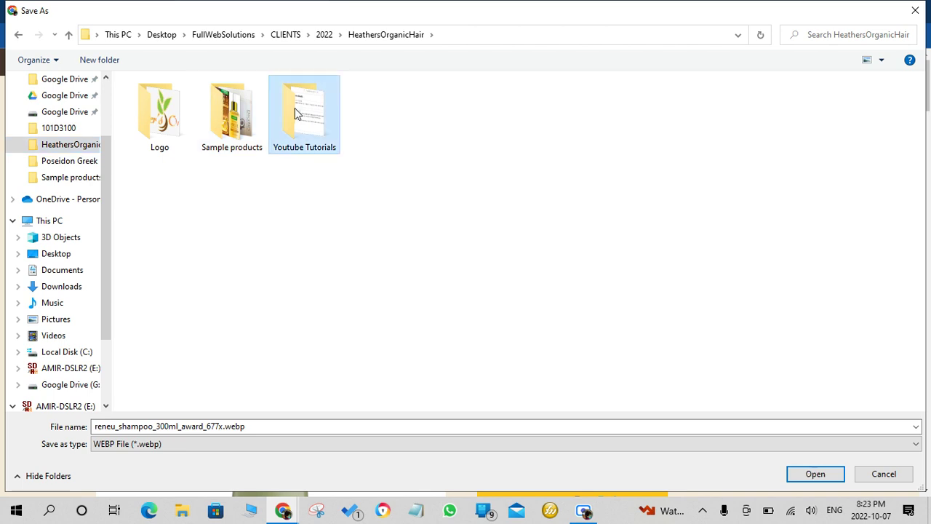
left_click(106, 66)
type("Products")
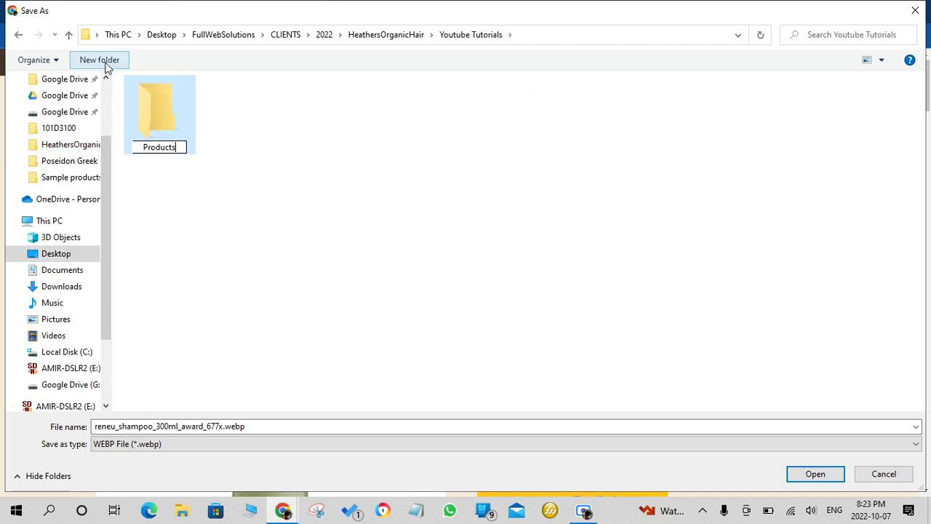
key("Return")
key("Return")
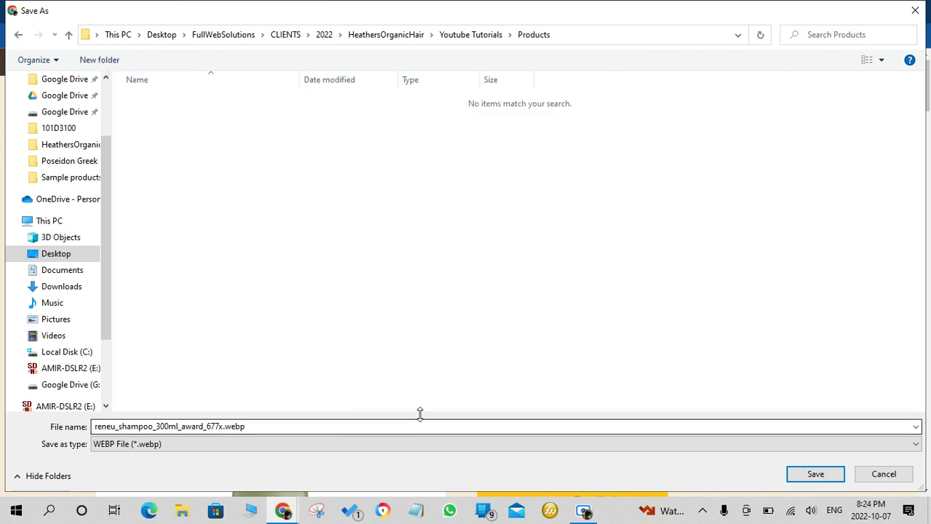
left_click(810, 478)
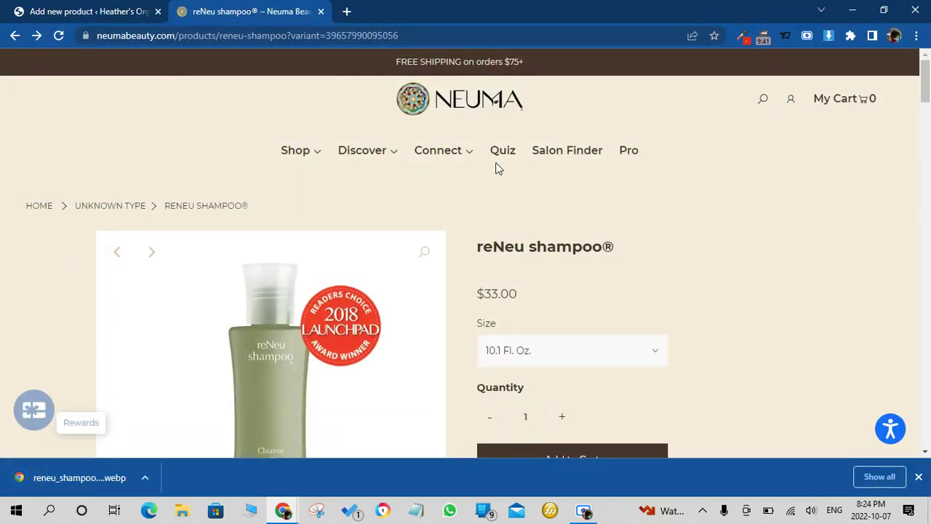
Upload reneu_shampoo_300ml_award_677x.webp from the Products folder and set it as the product image
left_click(95, 5)
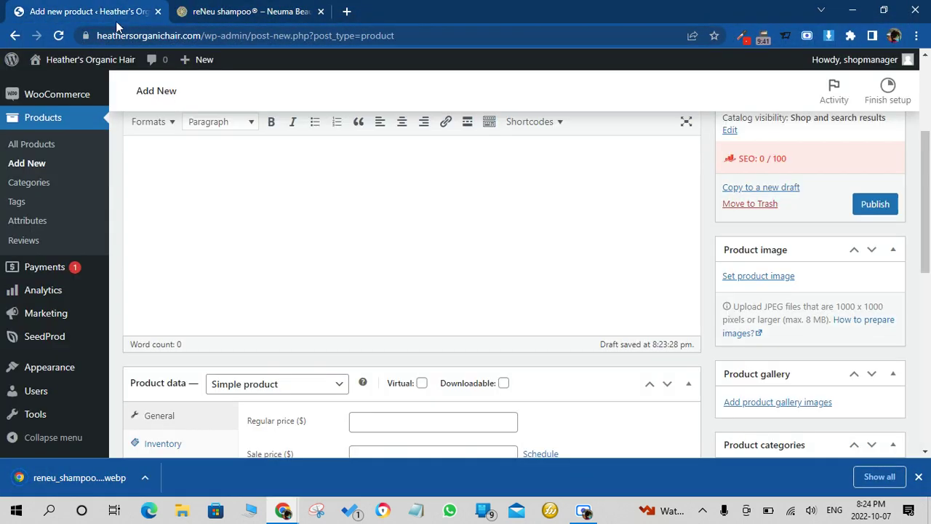
left_click(740, 275)
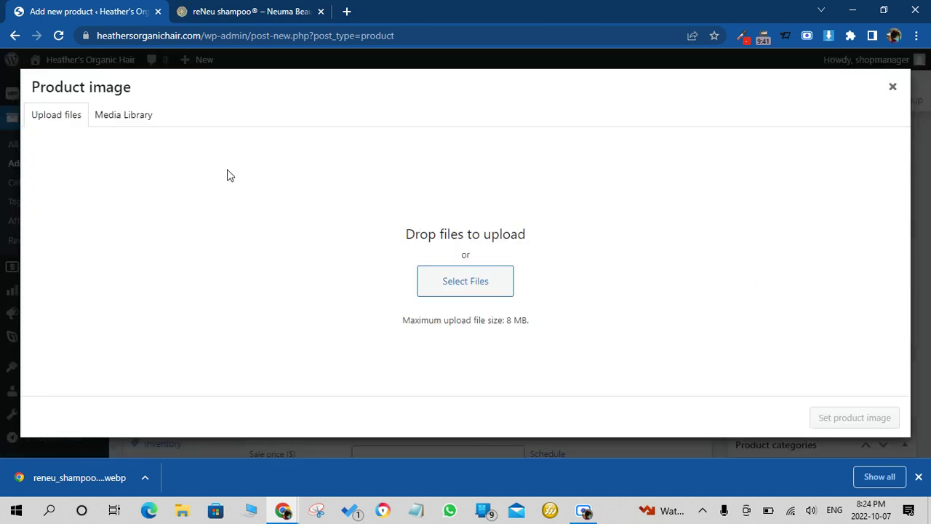
left_click(438, 283)
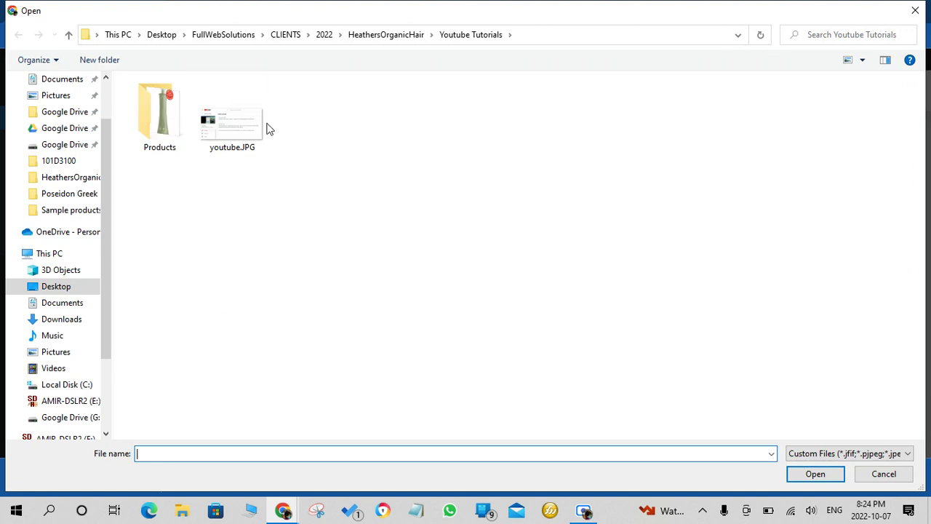
double_click(168, 115)
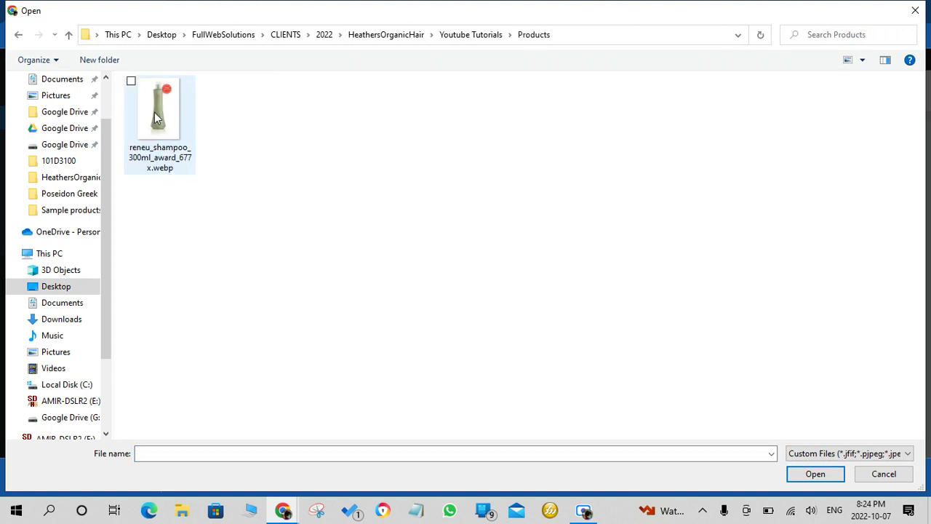
double_click(157, 113)
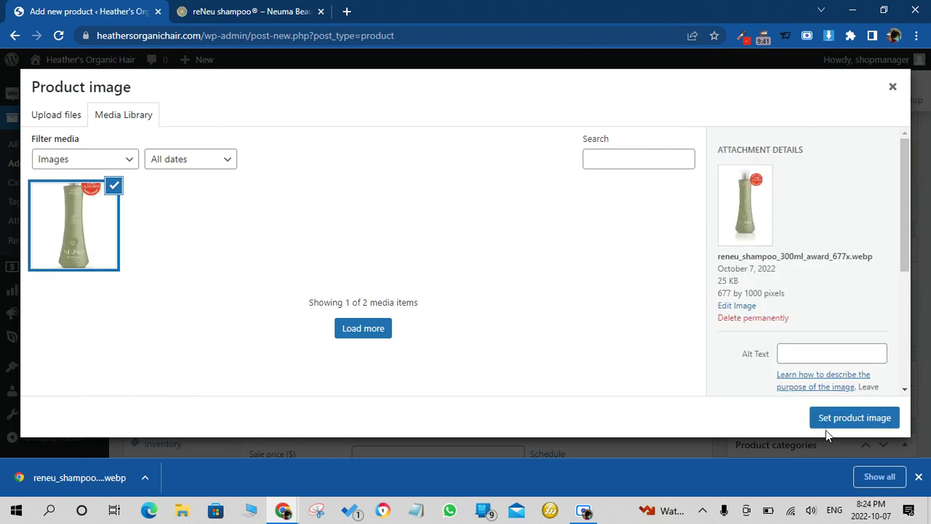
left_click(844, 418)
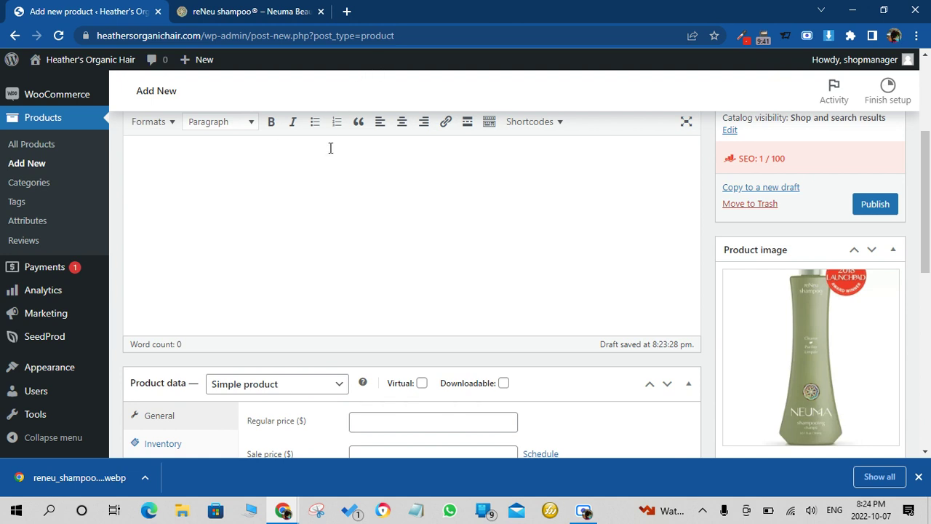
Select the Neuma description from the intro paragraph through the sulfate-free footnote
left_click(246, 10)
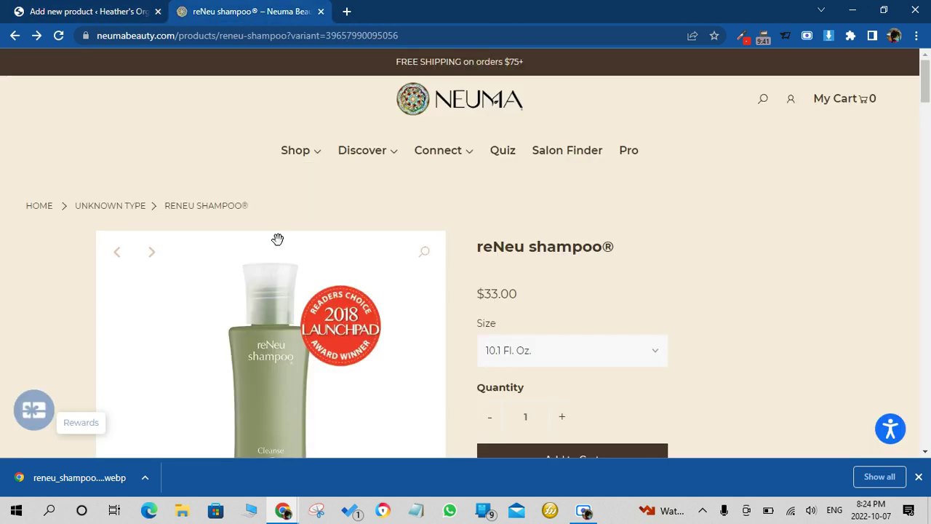
scroll(277, 238, "down", 2)
scroll(277, 239, "down", 4)
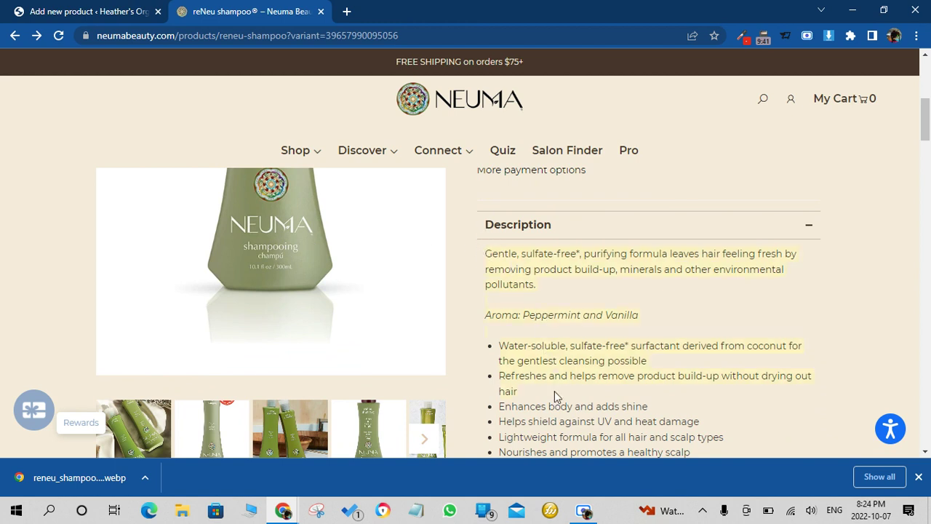
scroll(562, 437, "down", 2)
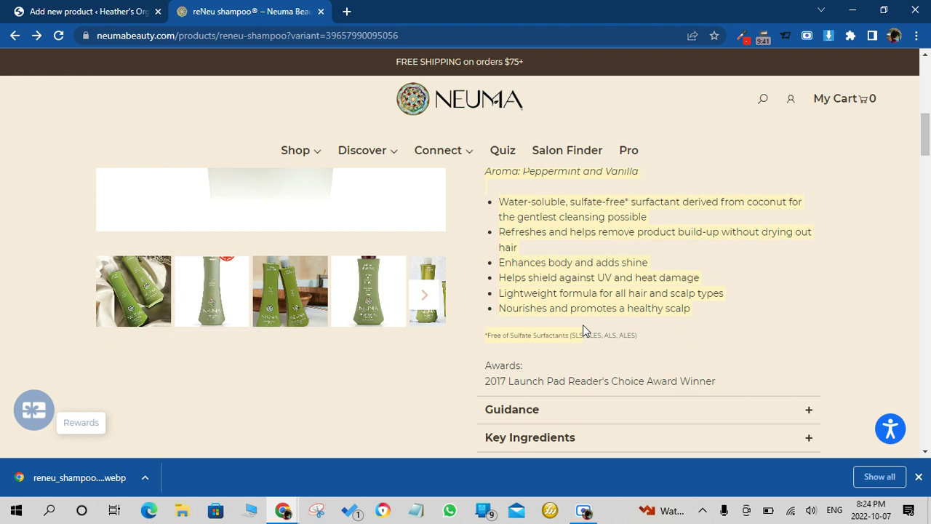
left_click_drag(660, 335, 711, 368)
left_click_drag(711, 313, 702, 330)
key("ctrl+c")
Paste the copied Neuma text, aroma line and benefit bullets into the product short description
left_click(126, 8)
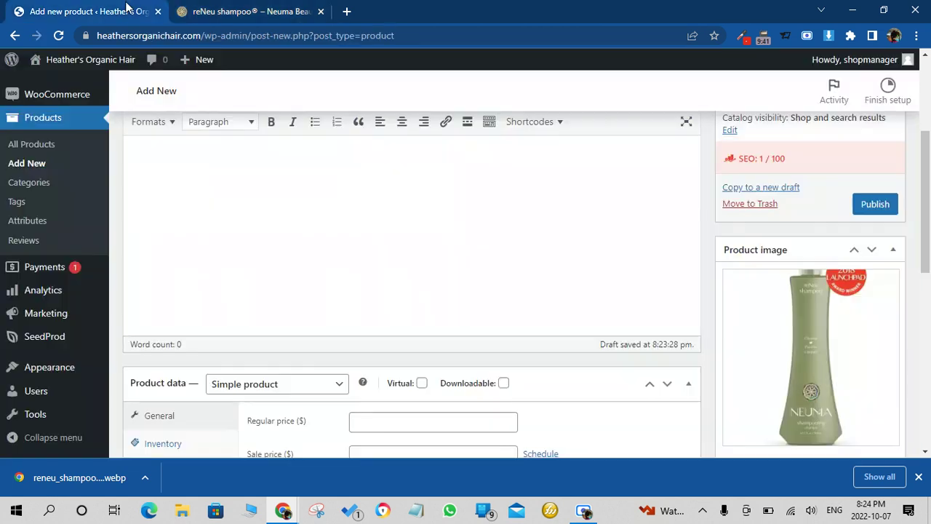
scroll(325, 310, "up", 3)
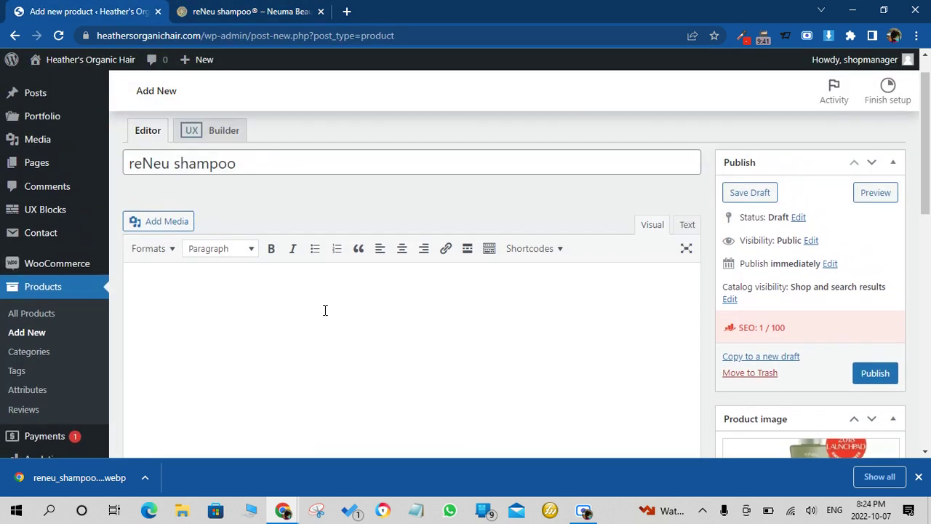
scroll(325, 310, "down", 4)
scroll(324, 314, "down", 5)
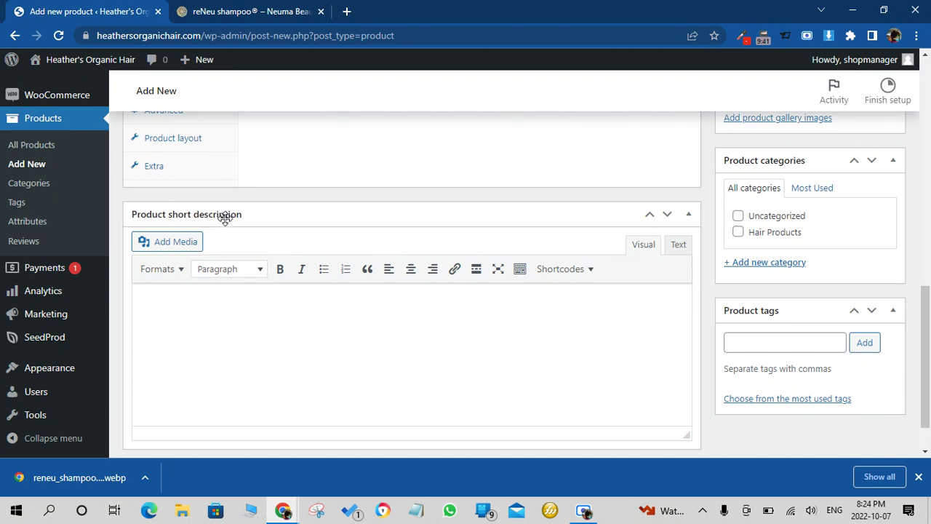
key("ctrl+v")
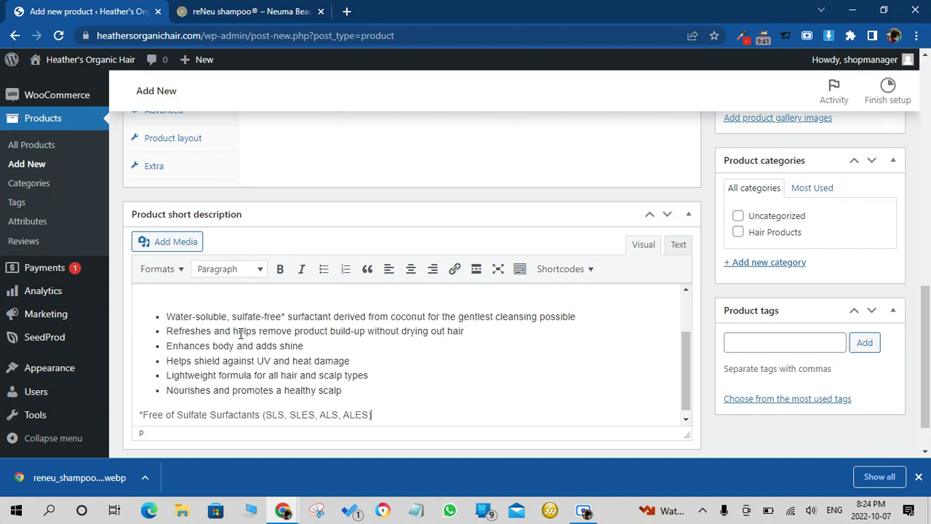
scroll(240, 333, "up", 2)
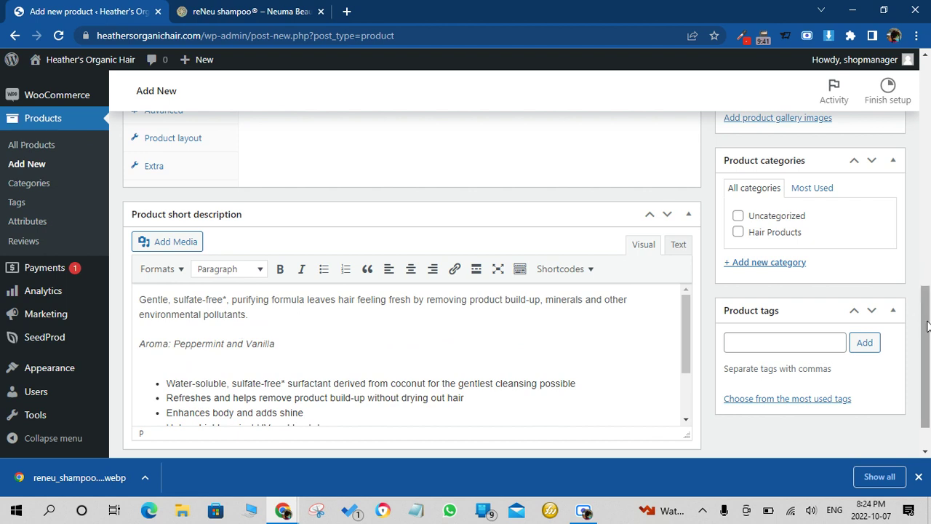
left_click_drag(927, 325, 927, 302)
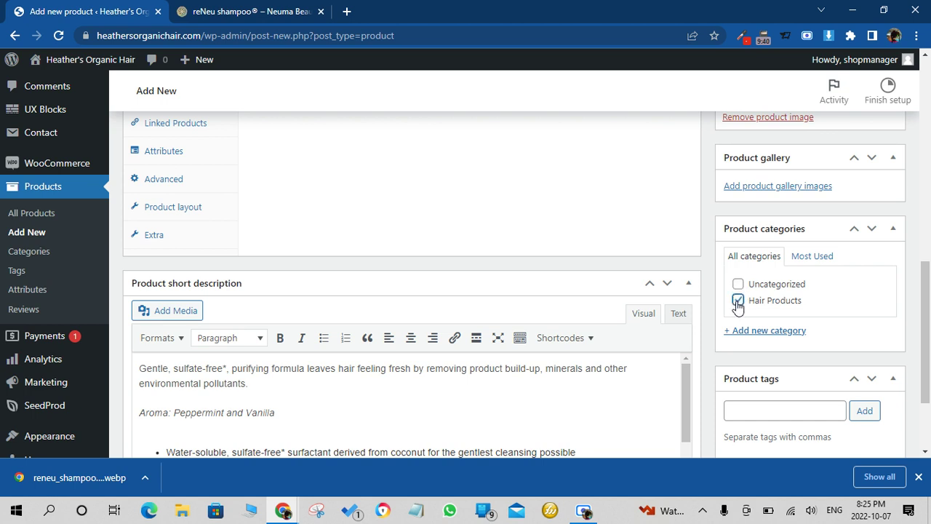
Publish the reNeu shampoo product and dismiss the finished-download notice
left_click_drag(922, 322, 928, 154)
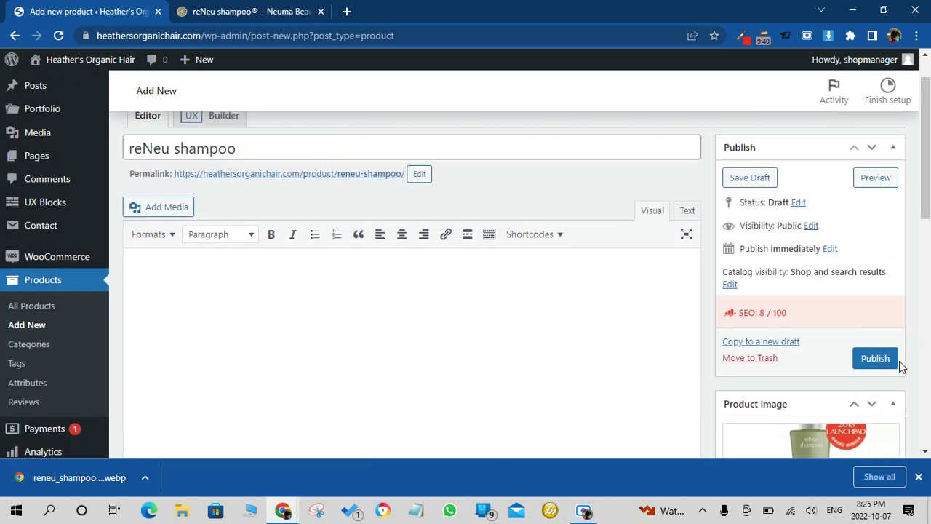
left_click(874, 359)
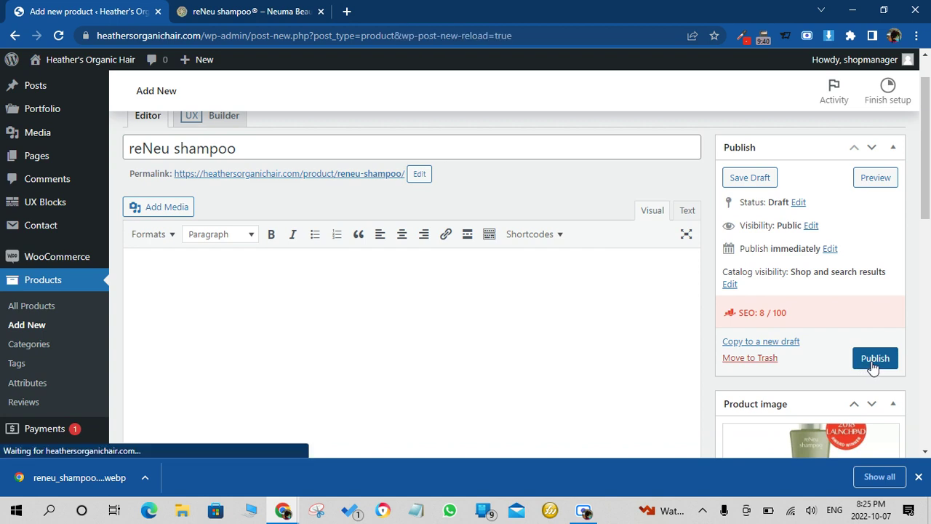
left_click(918, 477)
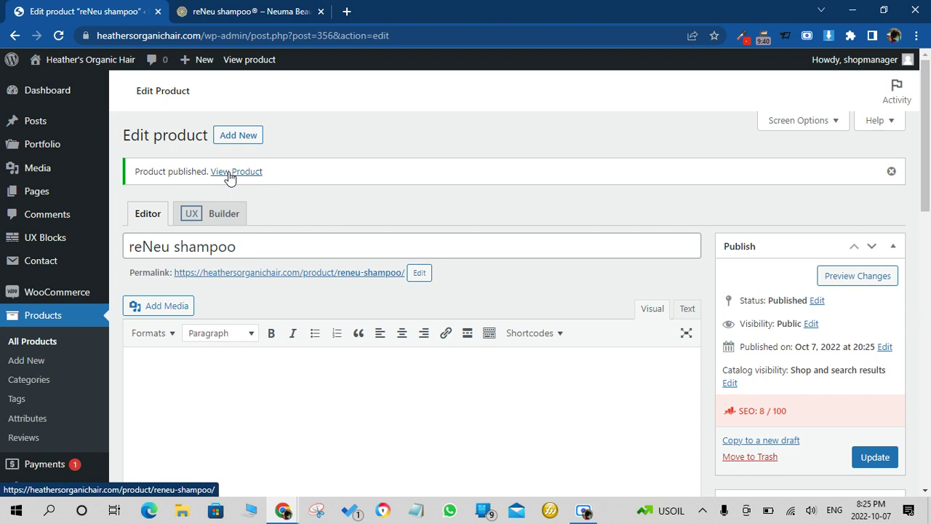
Review the live reNeu shampoo storefront page, with its photo, Hair Products breadcrumb and description
left_click(229, 175)
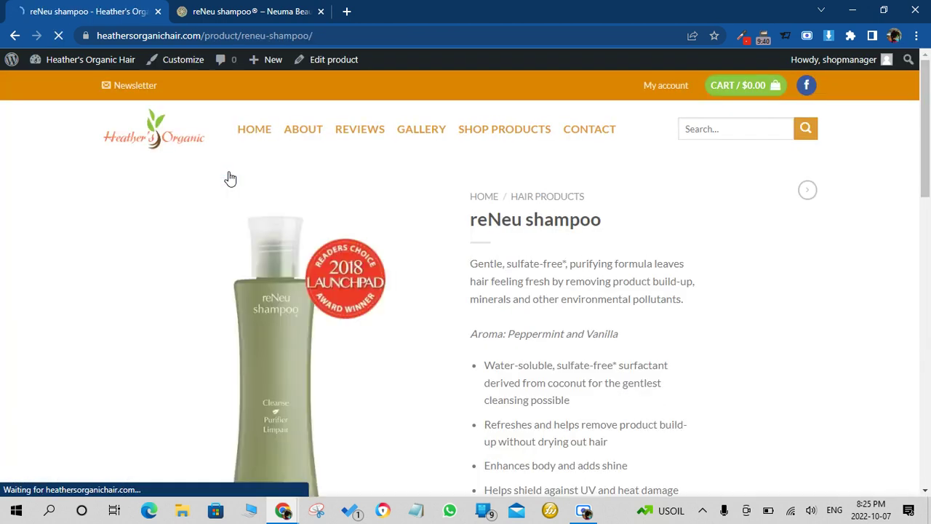
scroll(47, 201, "down", 4)
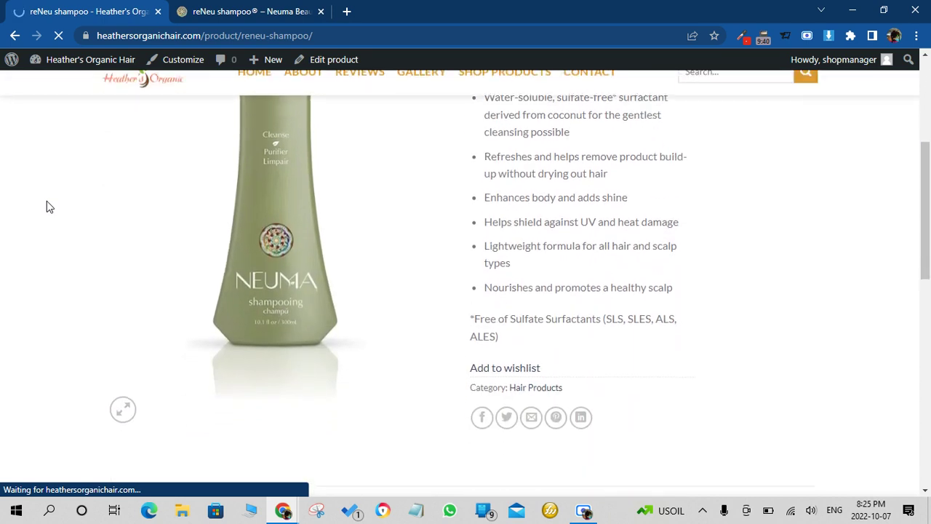
scroll(47, 201, "down", 5)
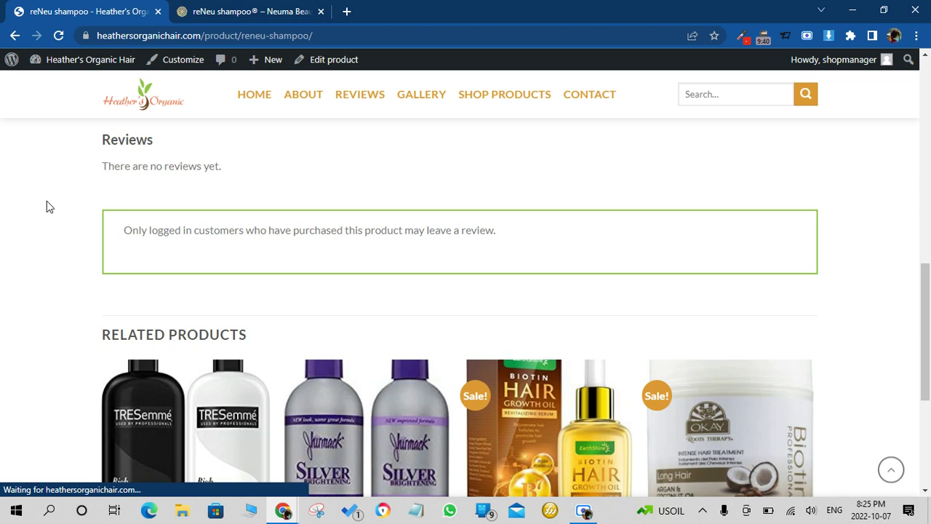
scroll(47, 200, "up", 5)
scroll(47, 208, "up", 4)
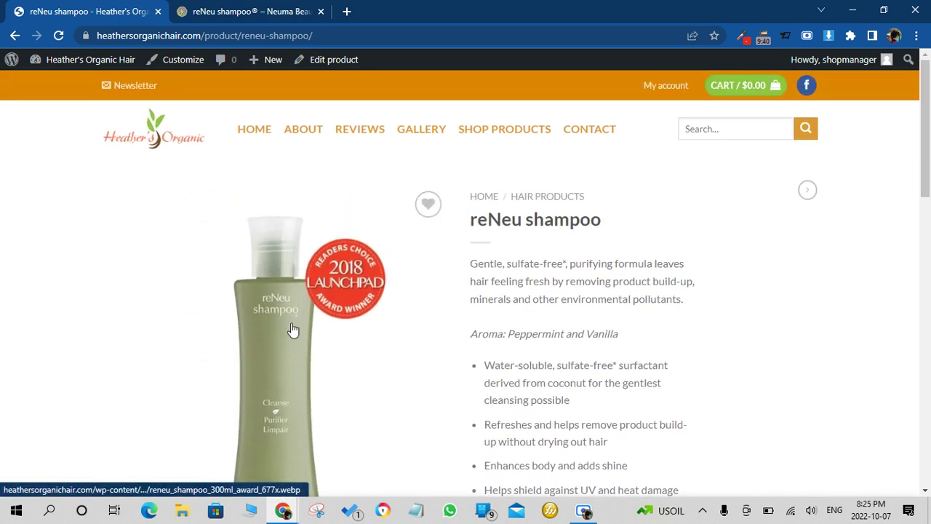
scroll(292, 330, "down", 4)
scroll(292, 330, "down", 2)
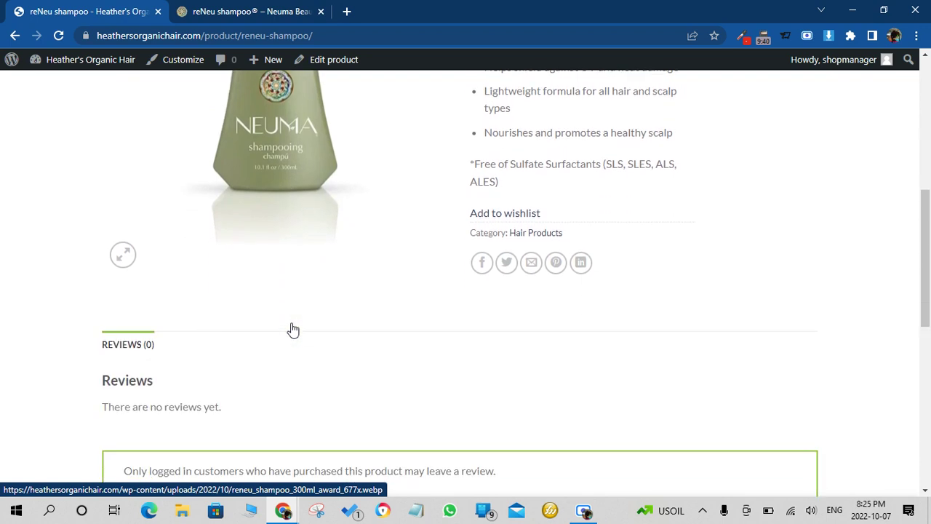
scroll(291, 329, "up", 4)
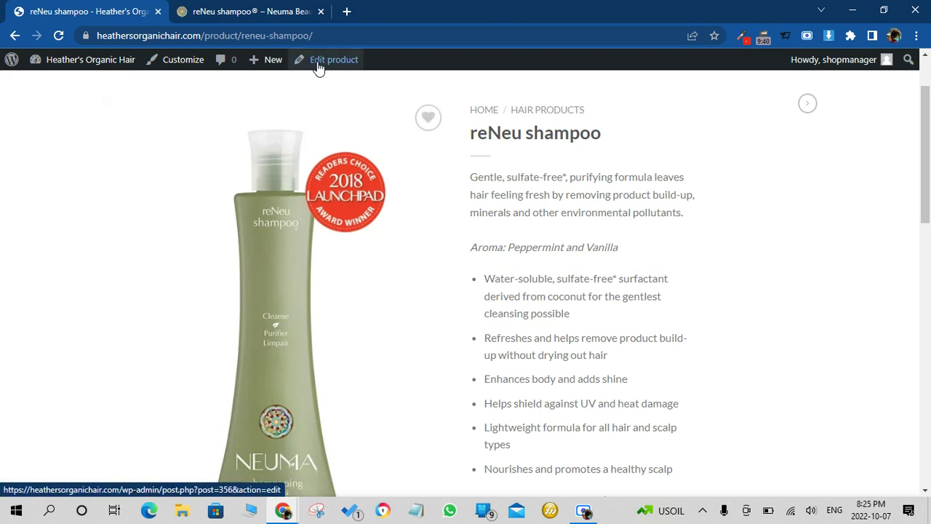
mouse_move(315, 62)
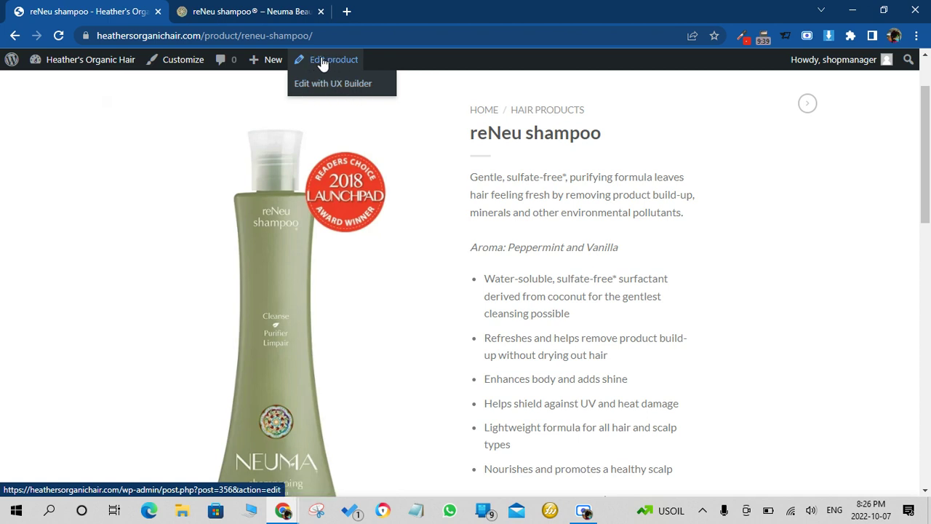
Edit reNeu shampoo and enter regular price 15 and sale price 14 under General
left_click(331, 63)
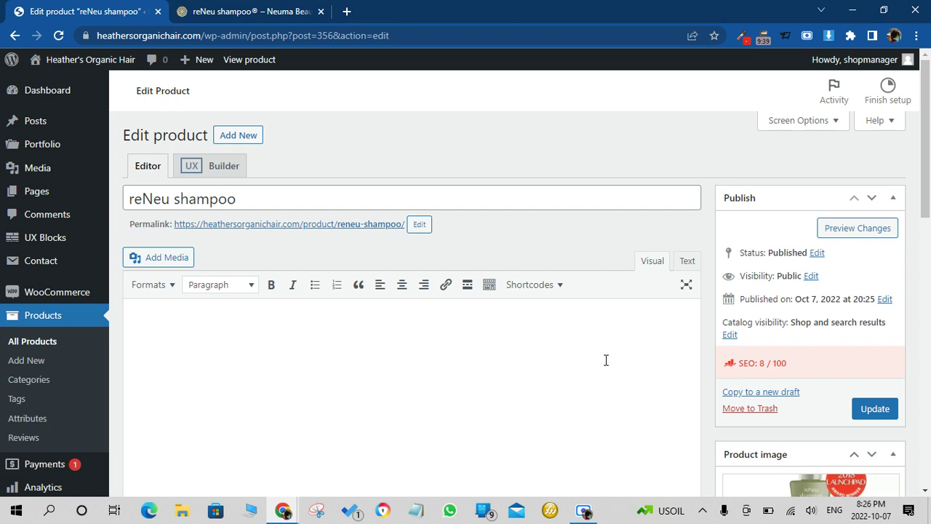
scroll(606, 360, "down", 5)
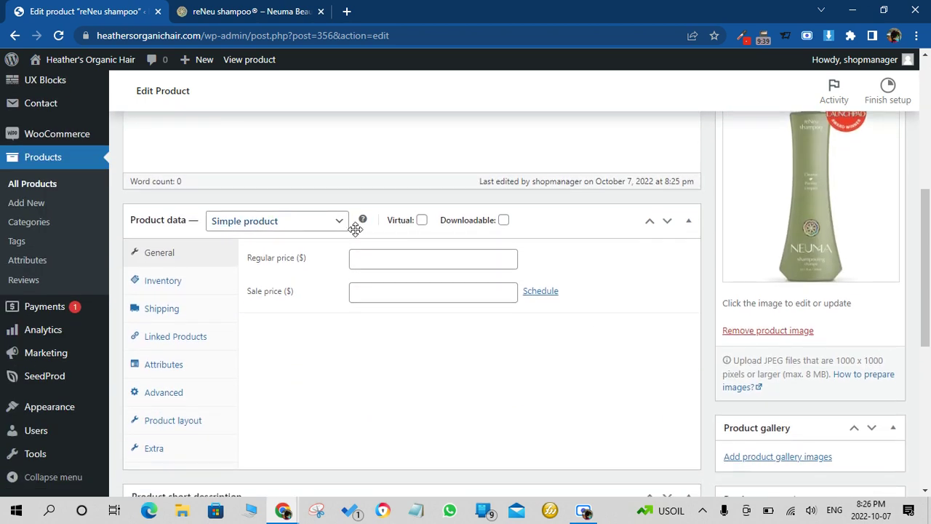
left_click(365, 259)
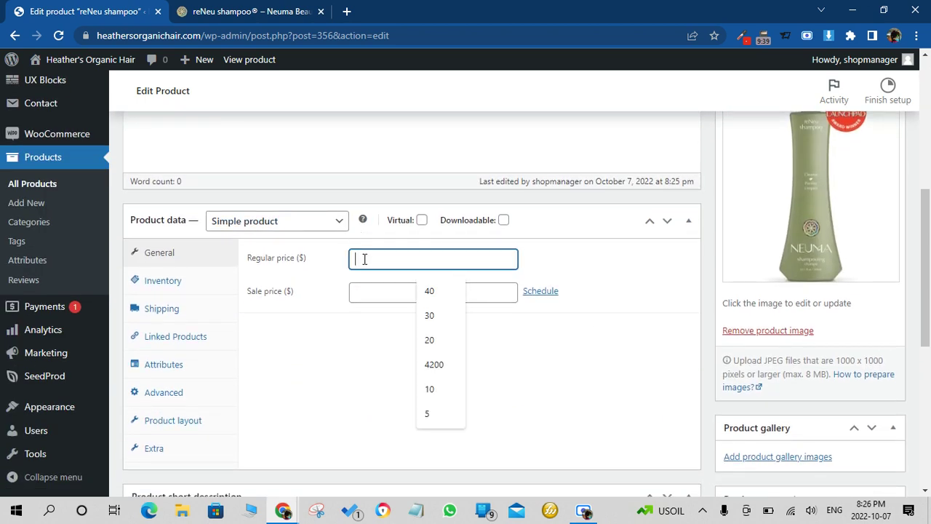
type("15")
left_click(368, 290)
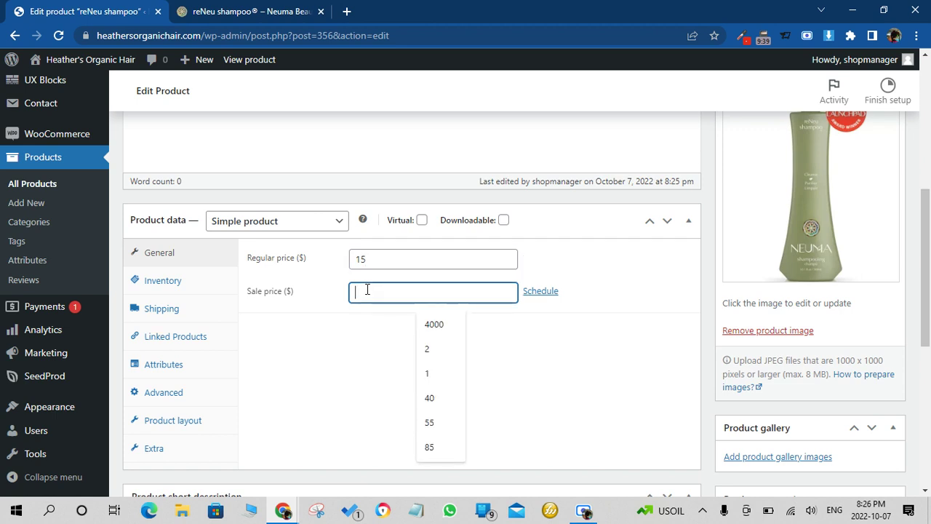
type("14")
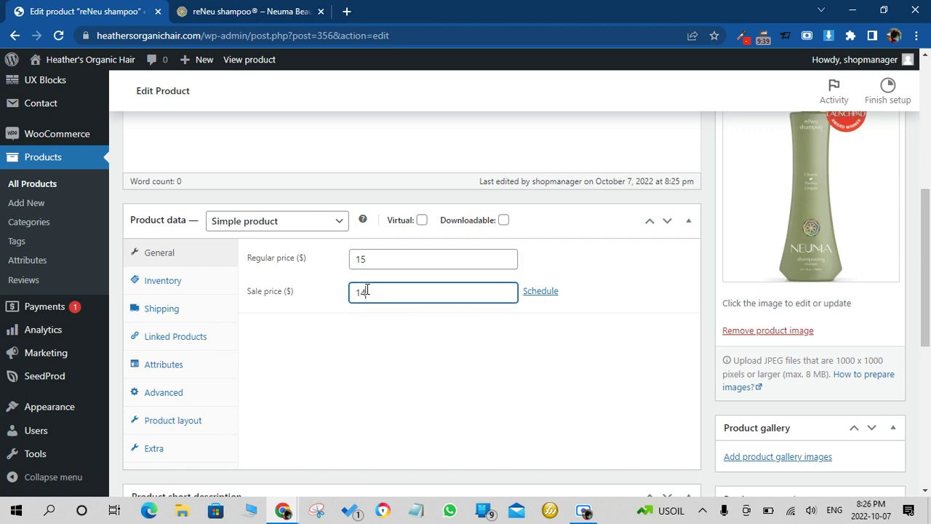
left_click(673, 264)
scroll(673, 264, "down", 2)
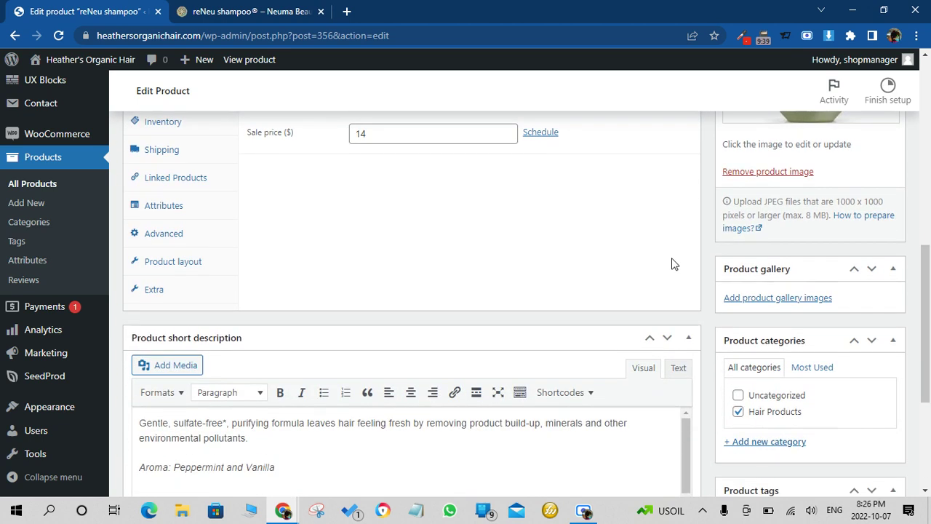
scroll(673, 263, "up", 10)
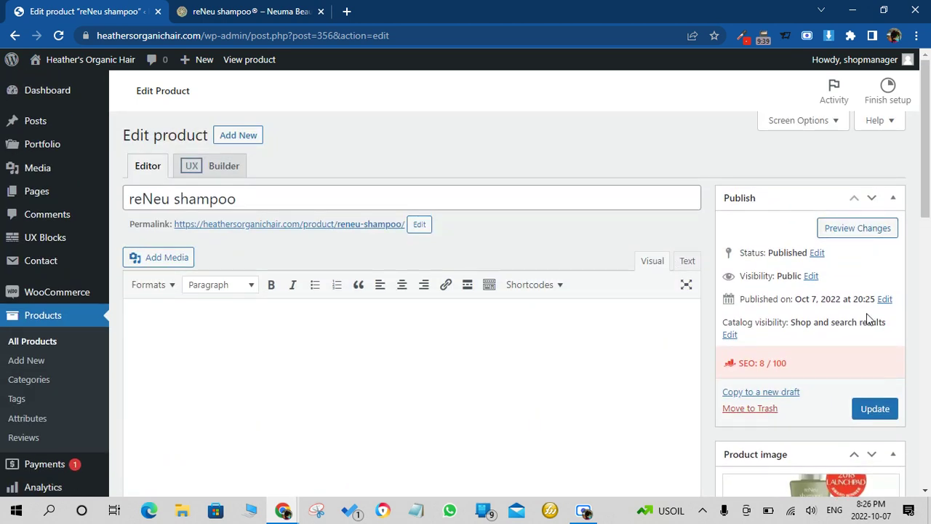
Update reNeu shampoo to save the $15/$14 prices, then view its live product page
left_click(874, 410)
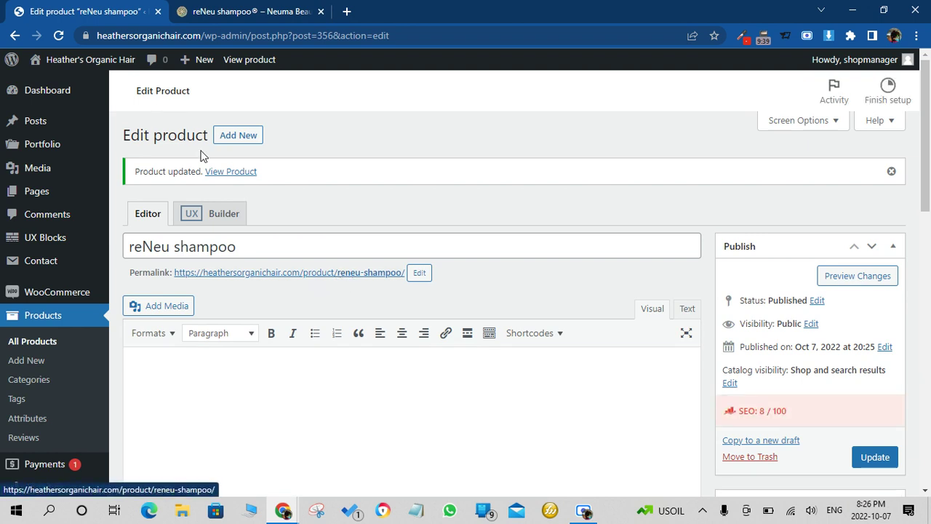
left_click(235, 175)
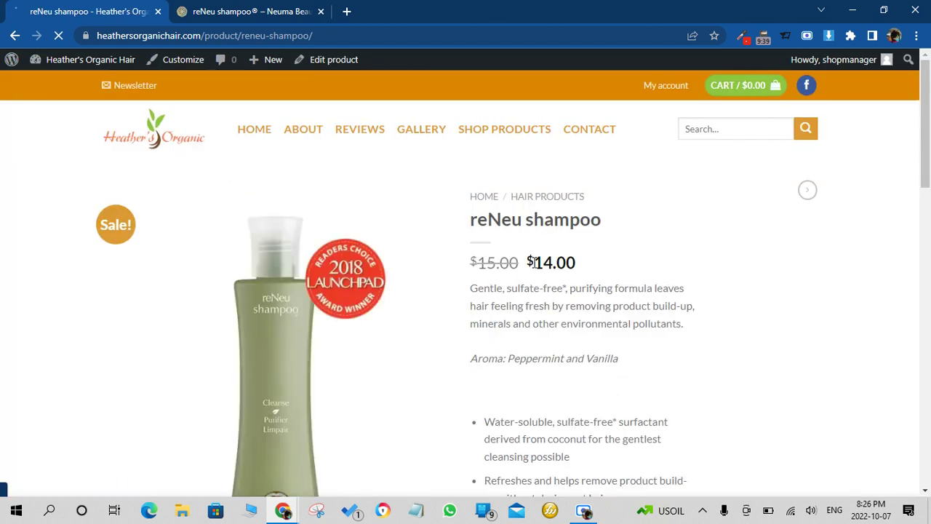
Highlight the $14.00 sale price and the struck-out $15.00 regular price
left_click_drag(533, 264, 587, 268)
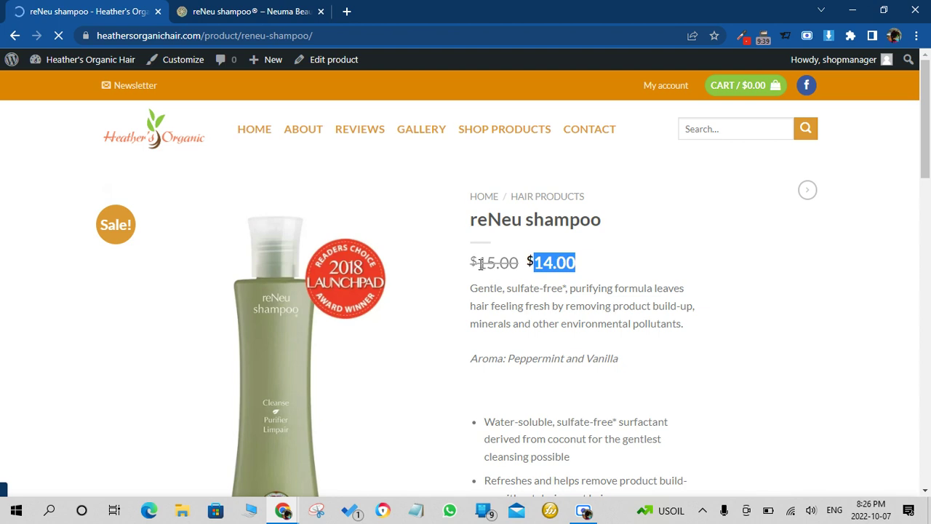
left_click_drag(472, 263, 523, 267)
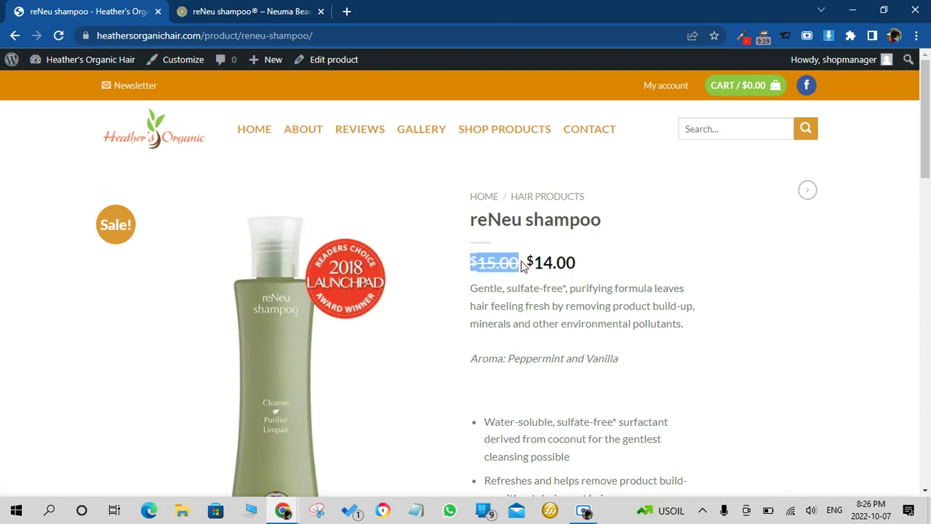
left_click(526, 263)
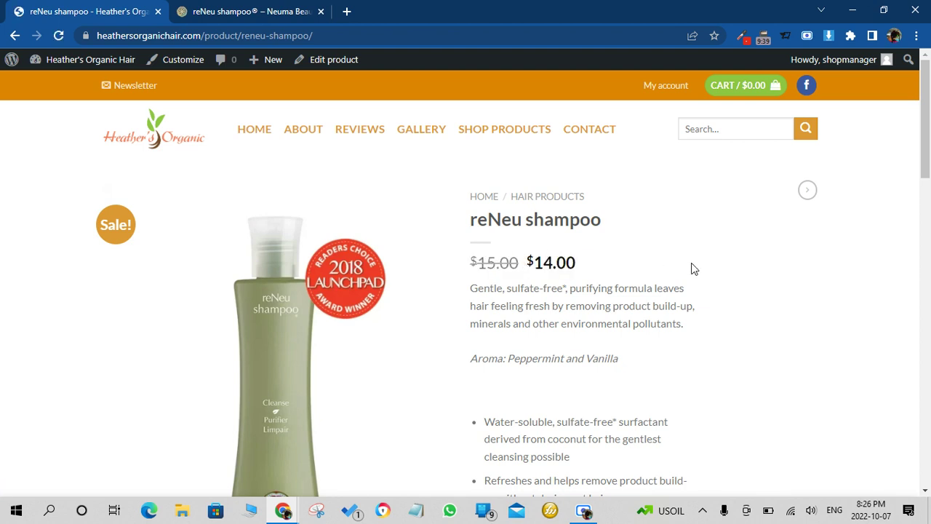
Add one reNeu shampoo to the cart
scroll(692, 268, "down", 5)
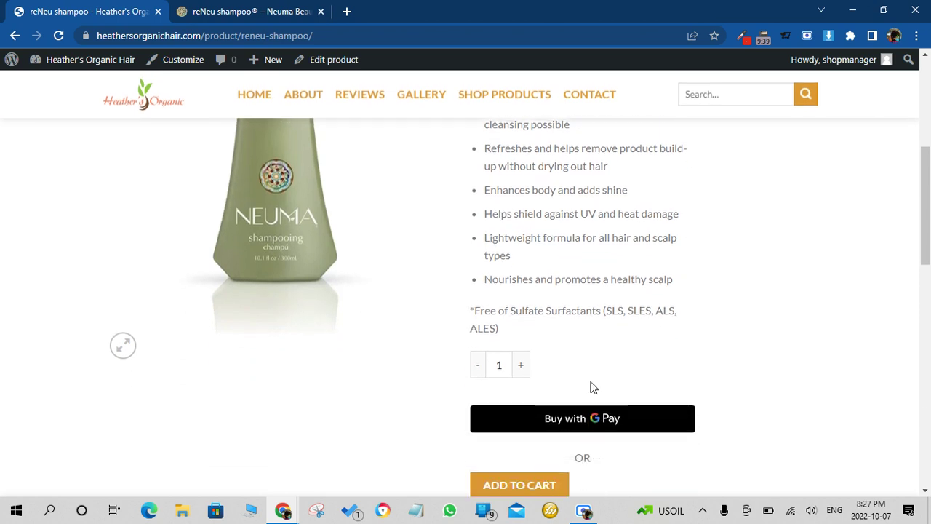
scroll(582, 390, "down", 2)
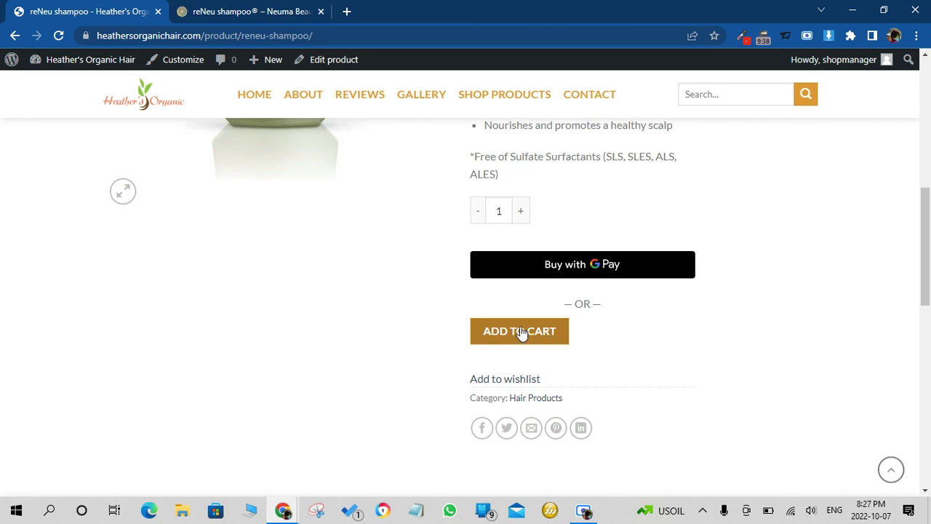
scroll(578, 335, "up", 3)
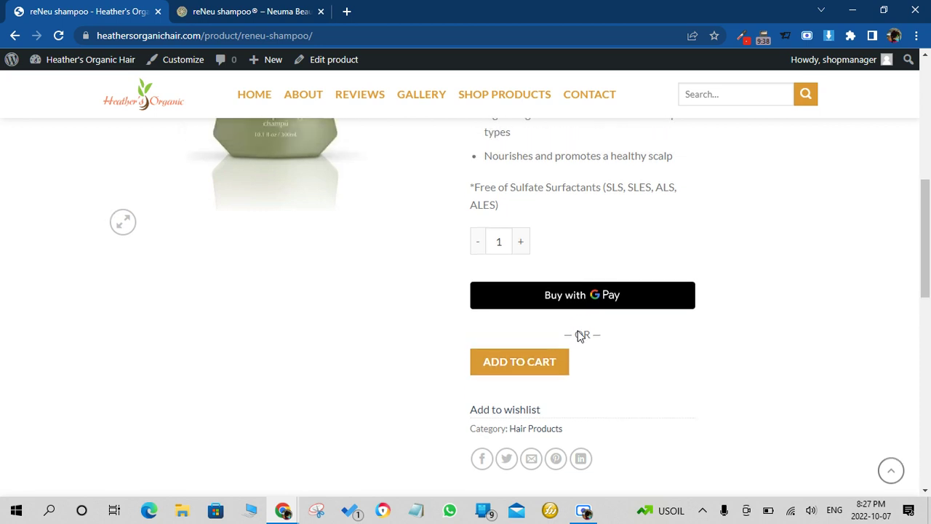
scroll(578, 333, "down", 4)
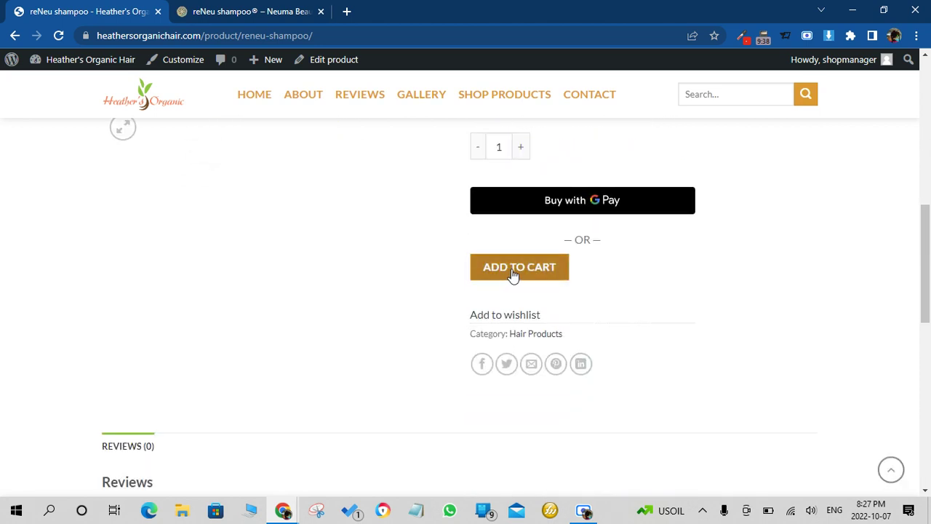
scroll(584, 274, "up", 6)
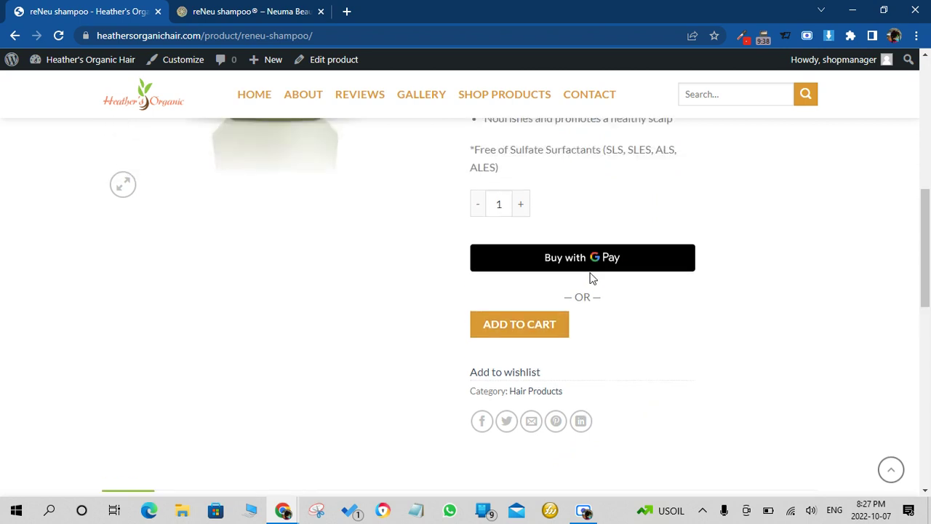
scroll(591, 279, "down", 6)
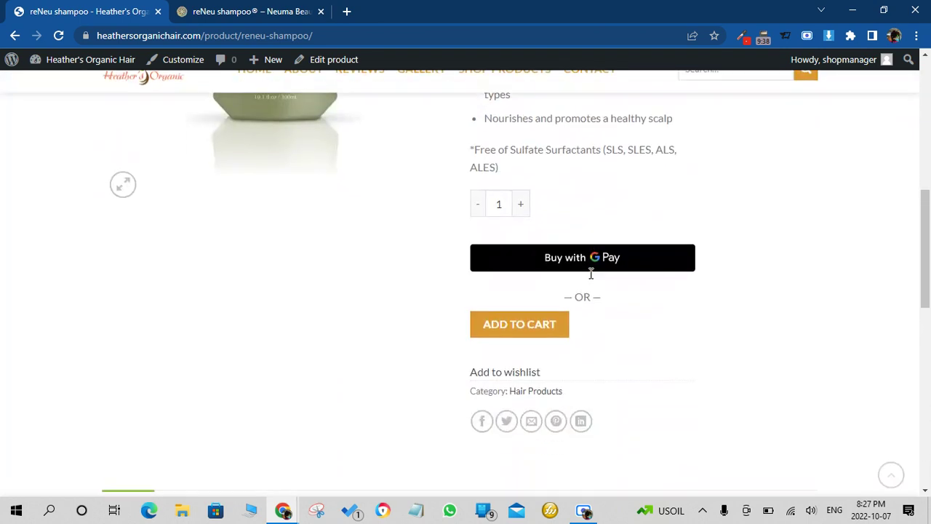
left_click(538, 323)
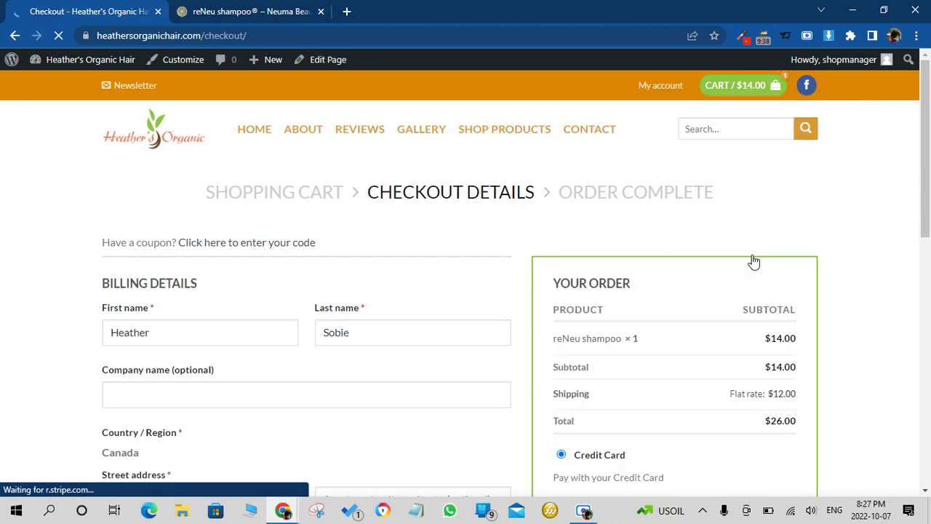
Scroll through the checkout's billing and card payment fields toward Place Order
scroll(602, 316, "down", 5)
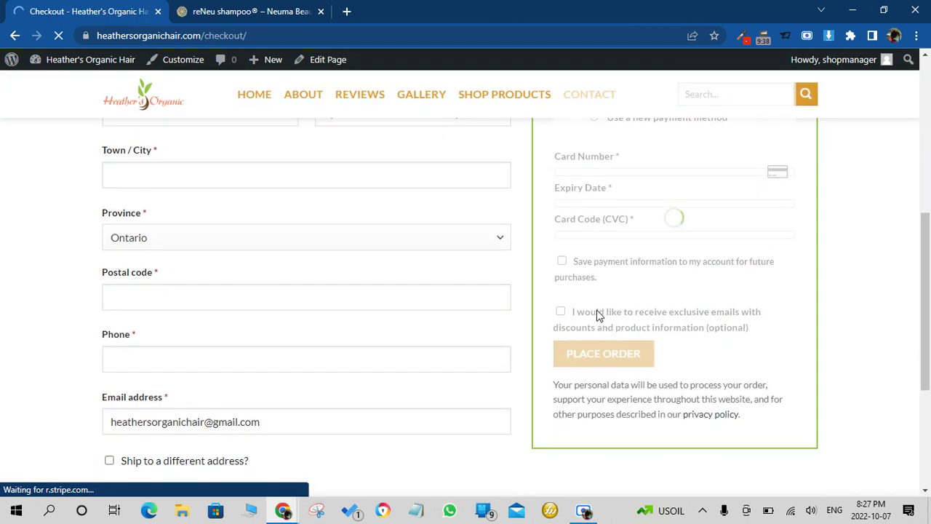
scroll(598, 314, "down", 1)
scroll(597, 315, "up", 2)
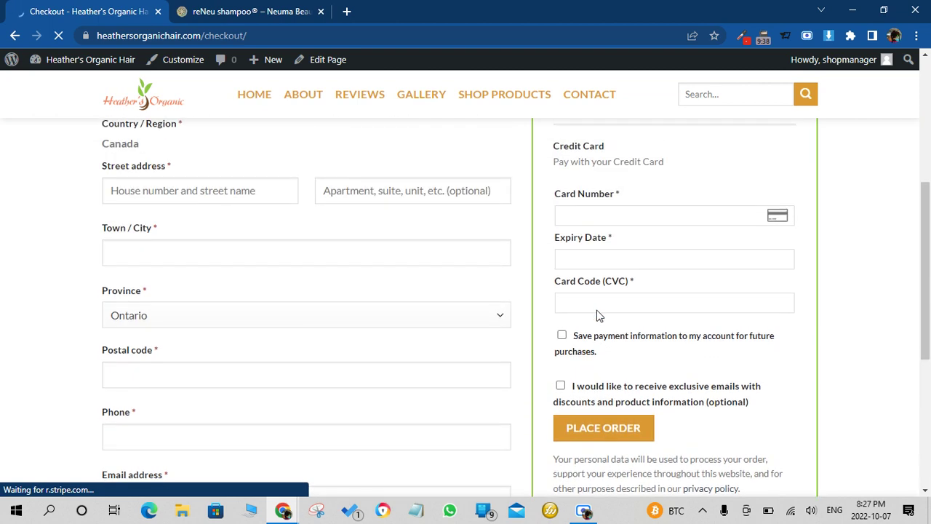
scroll(628, 222, "down", 1)
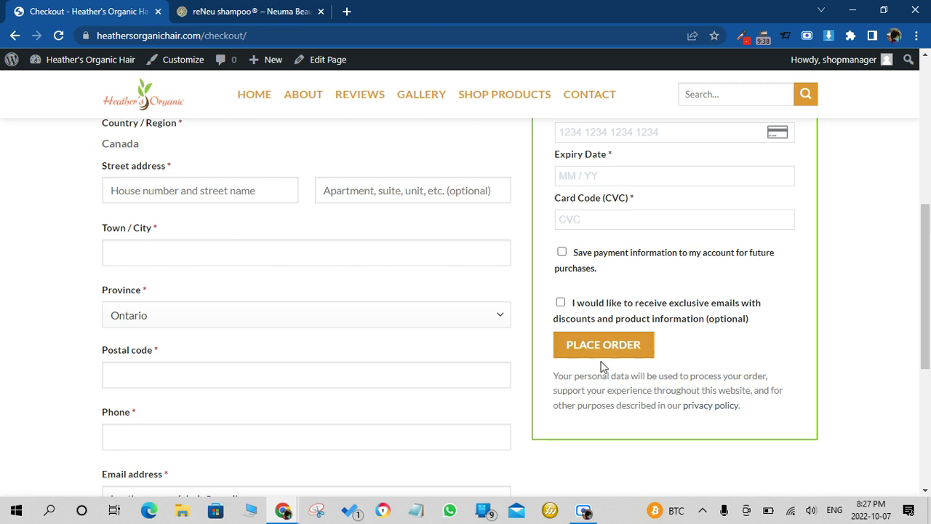
left_click(150, 99)
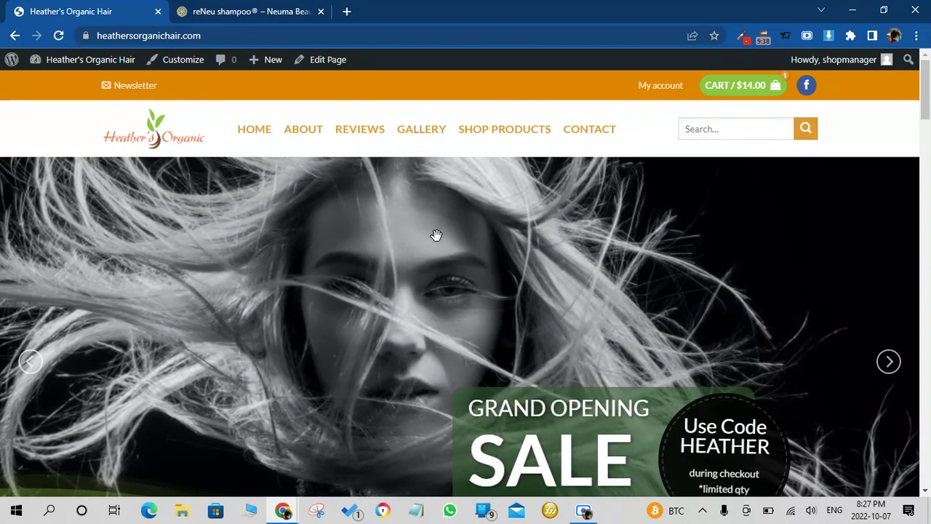
scroll(437, 235, "down", 2)
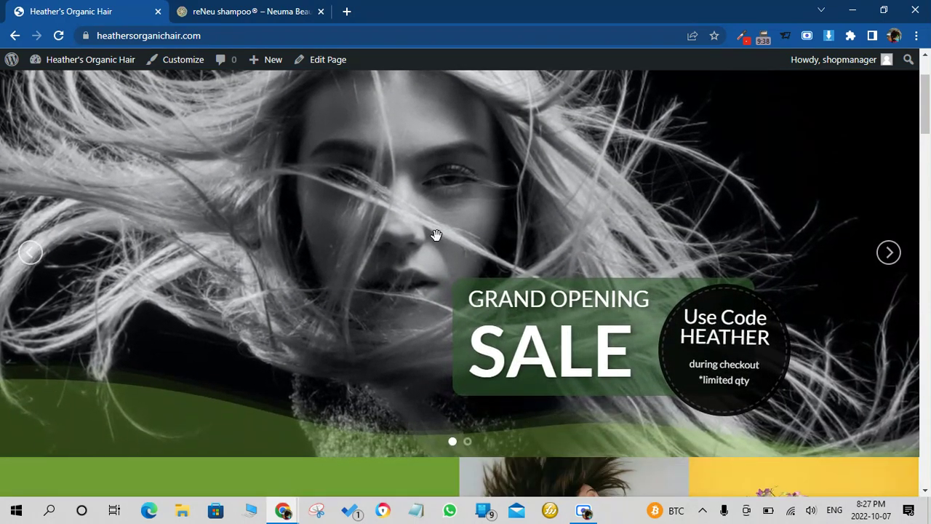
scroll(437, 235, "down", 7)
scroll(439, 242, "down", 12)
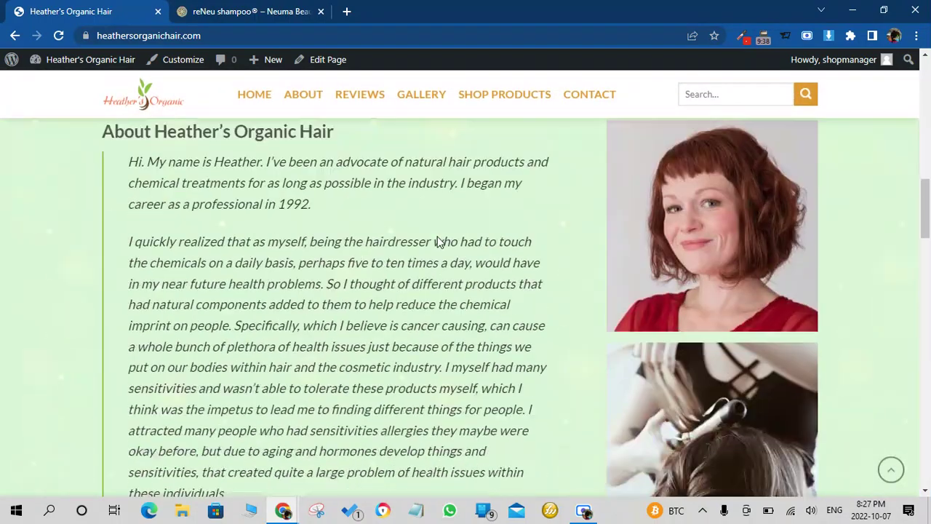
scroll(438, 242, "down", 5)
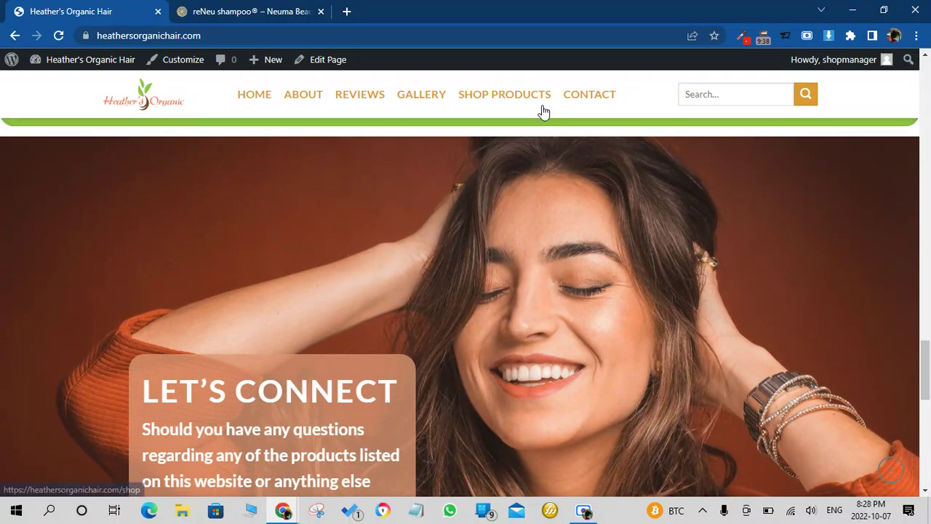
Open SHOP PRODUCTS and browse the 11-product grid, with reNeu shampoo at $14.00
left_click(515, 105)
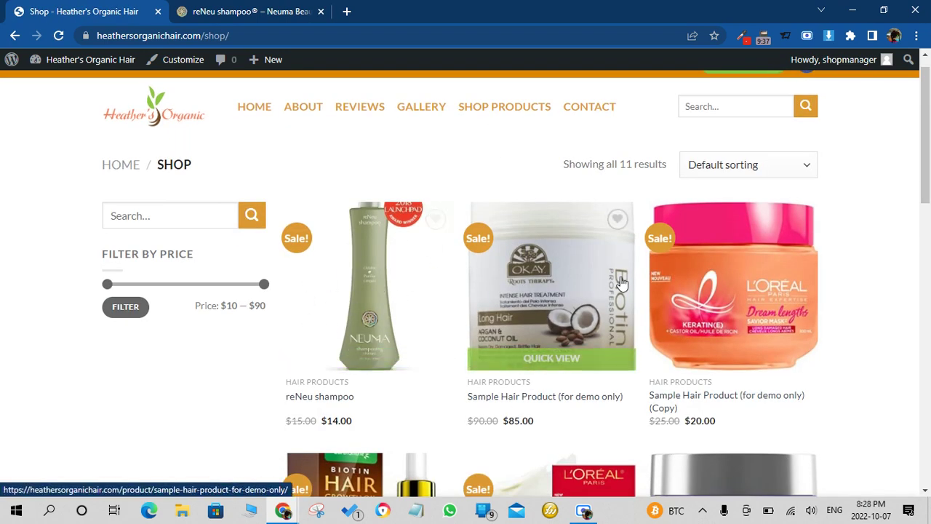
scroll(640, 322, "down", 2)
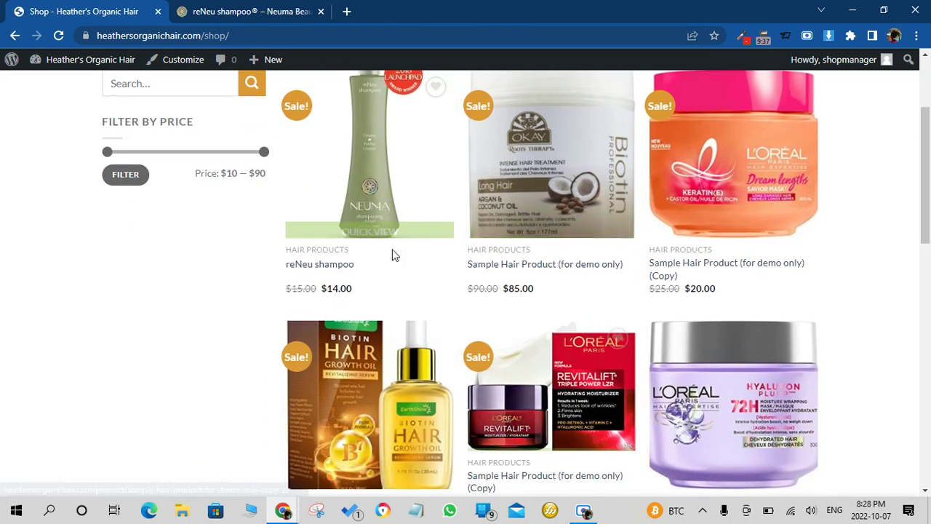
scroll(392, 255, "up", 1)
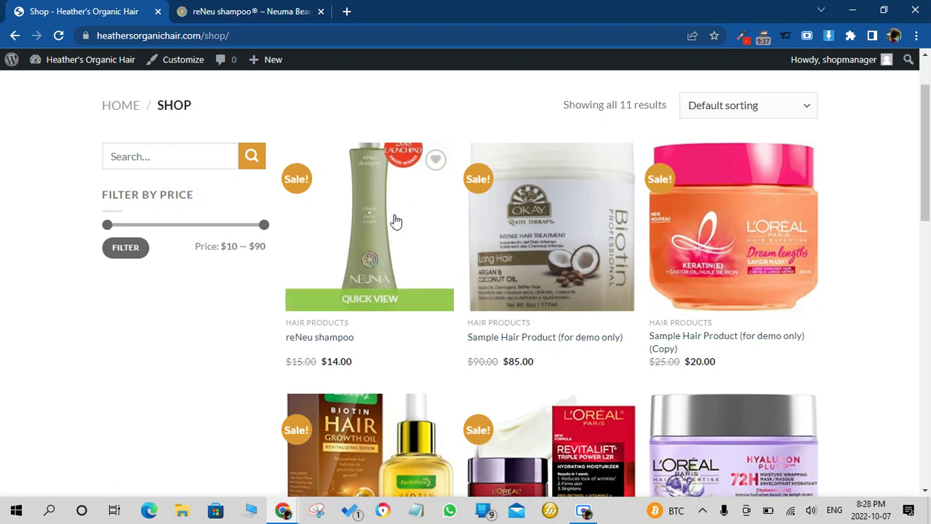
scroll(339, 220, "down", 4)
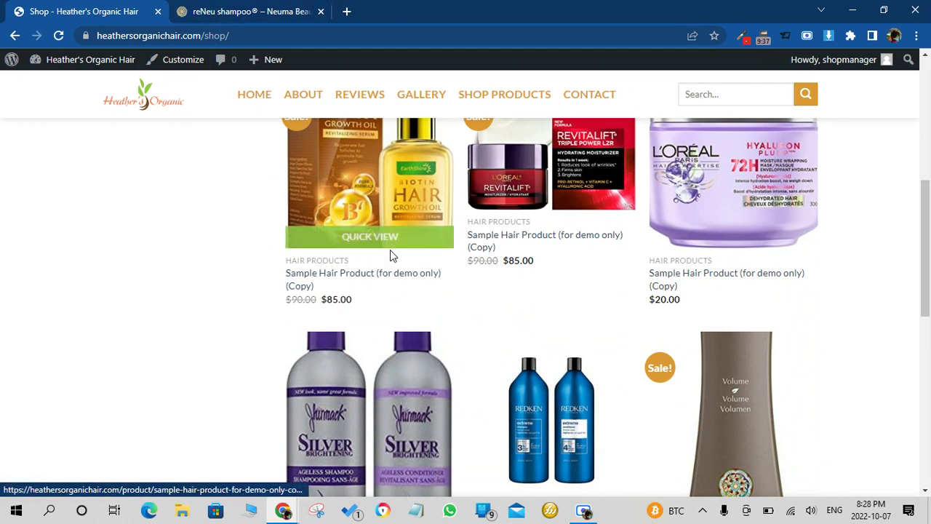
scroll(391, 255, "down", 3)
scroll(391, 254, "down", 3)
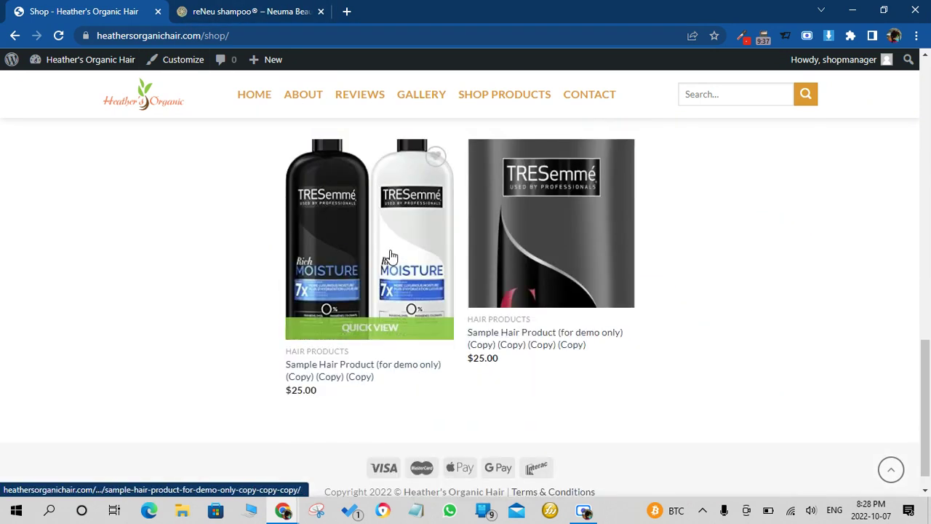
scroll(391, 256, "up", 6)
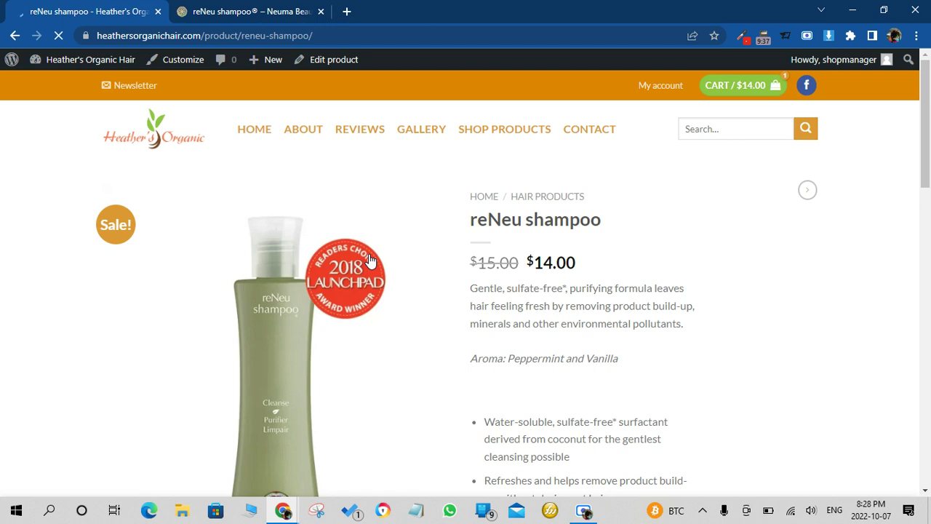
Review the reNeu shampoo product page showing its $14.00 sale price
scroll(457, 277, "down", 3)
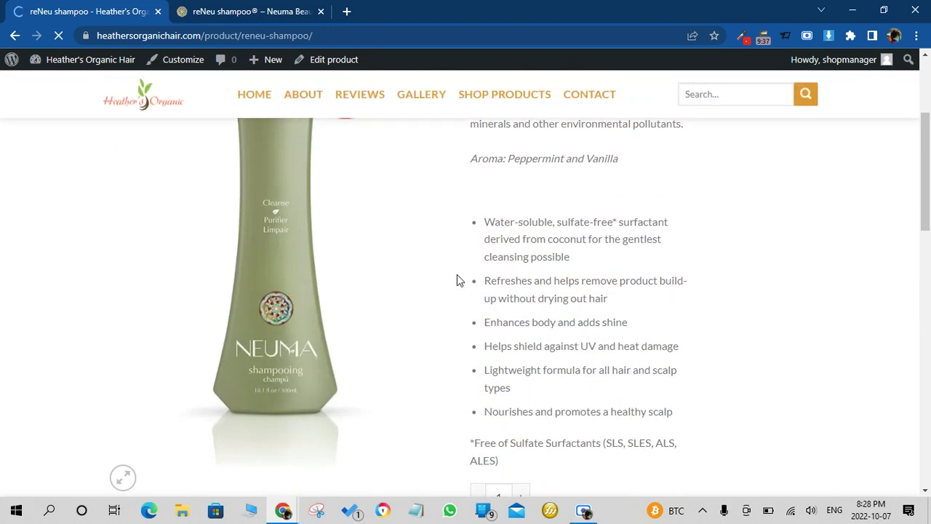
scroll(459, 281, "up", 2)
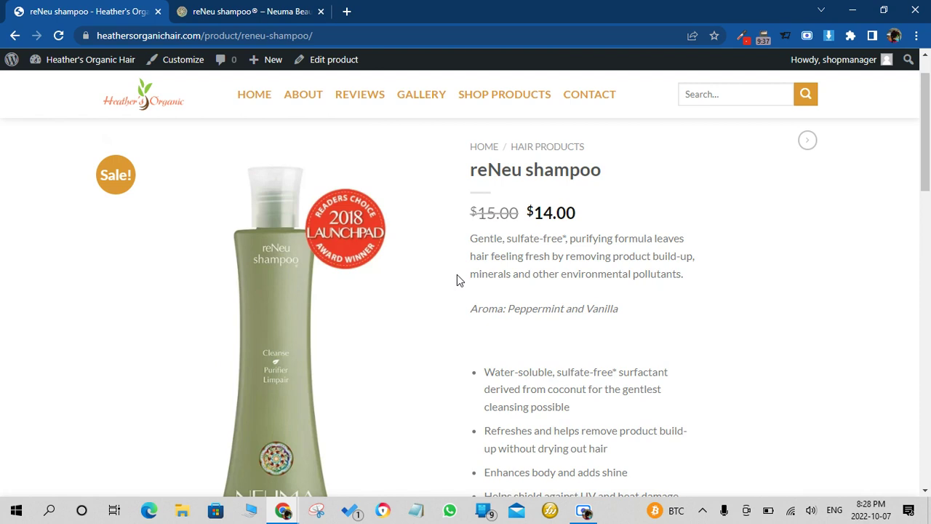
mouse_move(321, 66)
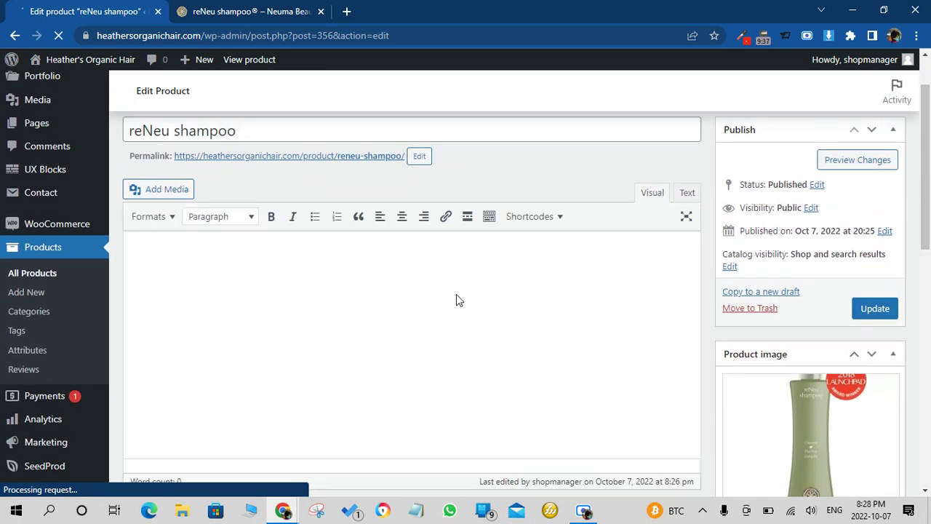
Set reNeu shampoo's Inventory stock status to Out of stock and view the updated storefront page
scroll(457, 294, "down", 5)
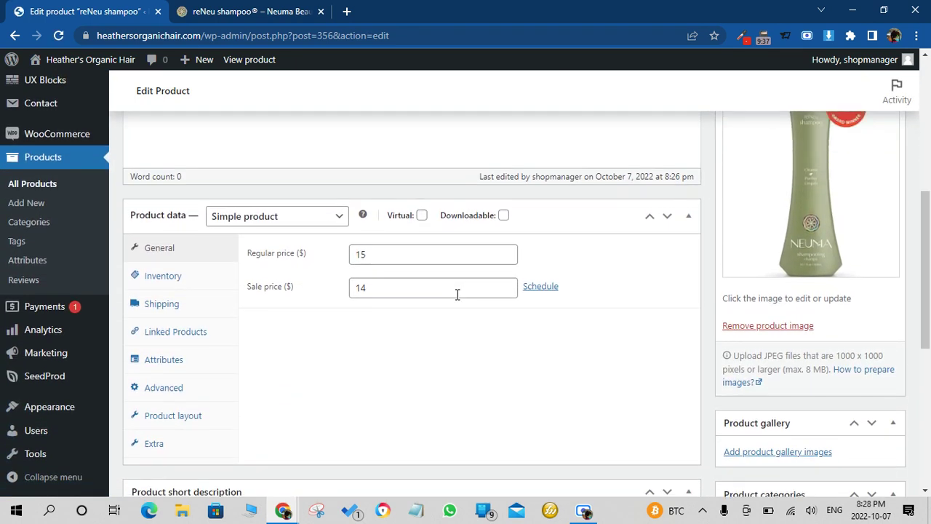
scroll(456, 294, "down", 2)
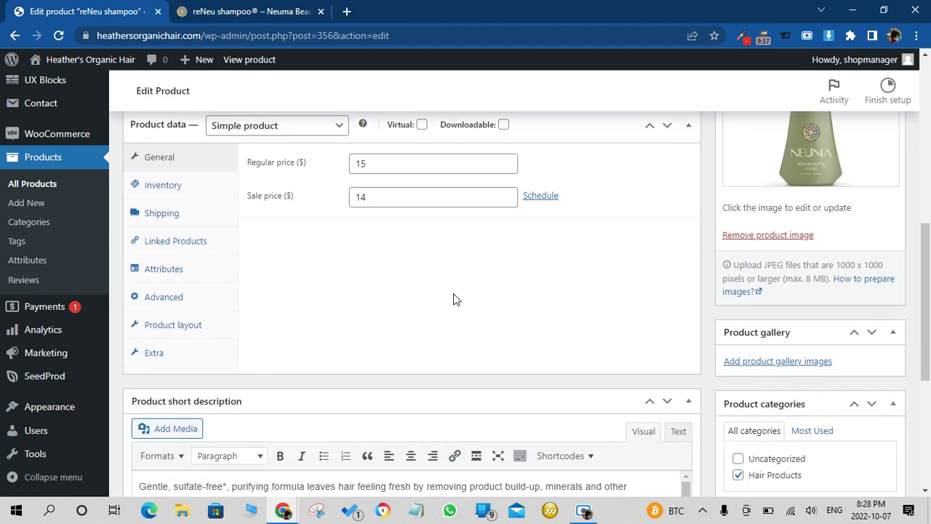
left_click(156, 193)
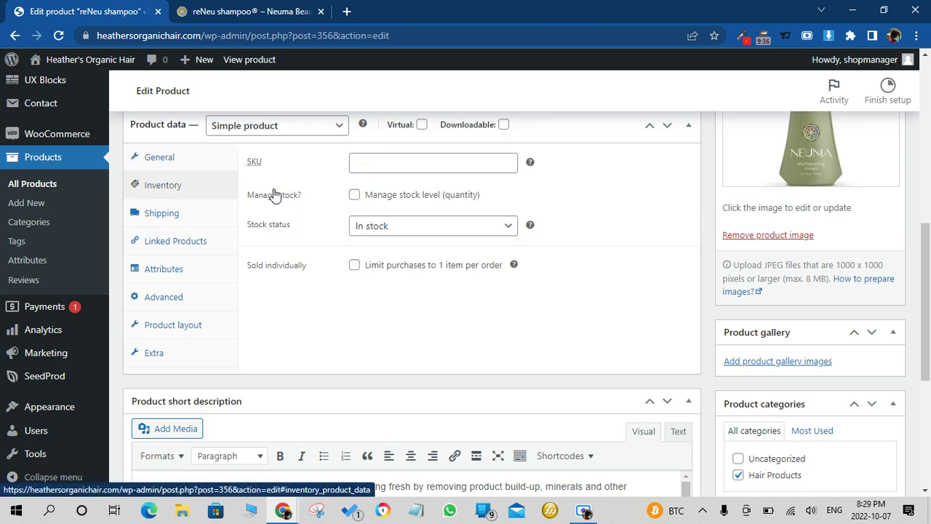
left_click(361, 229)
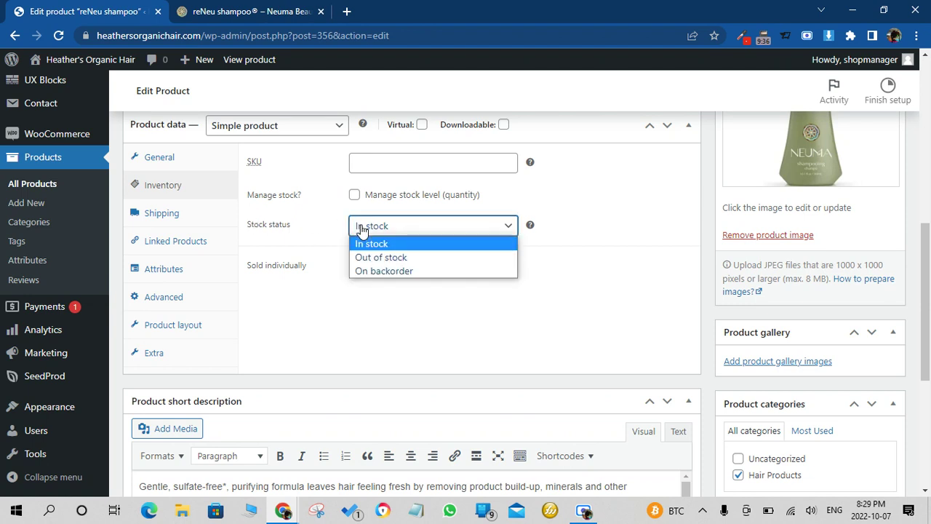
left_click(370, 259)
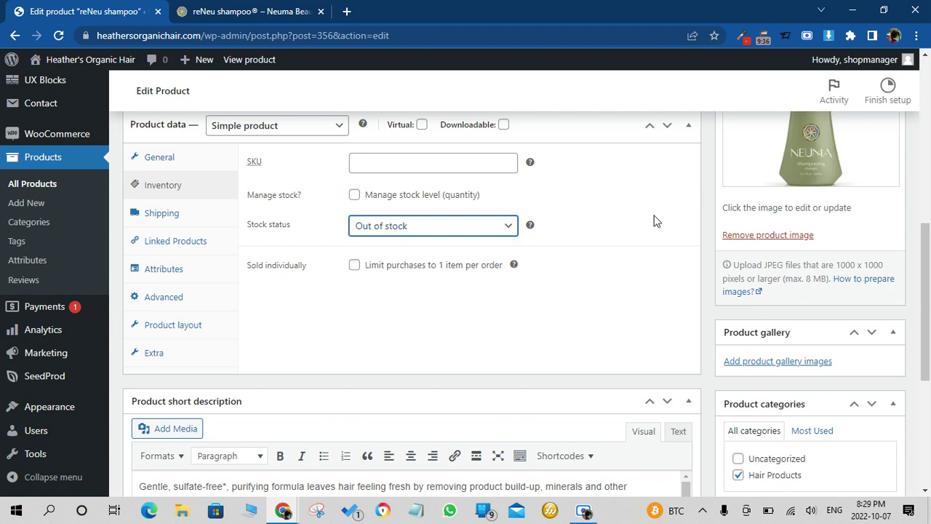
scroll(655, 217, "up", 3)
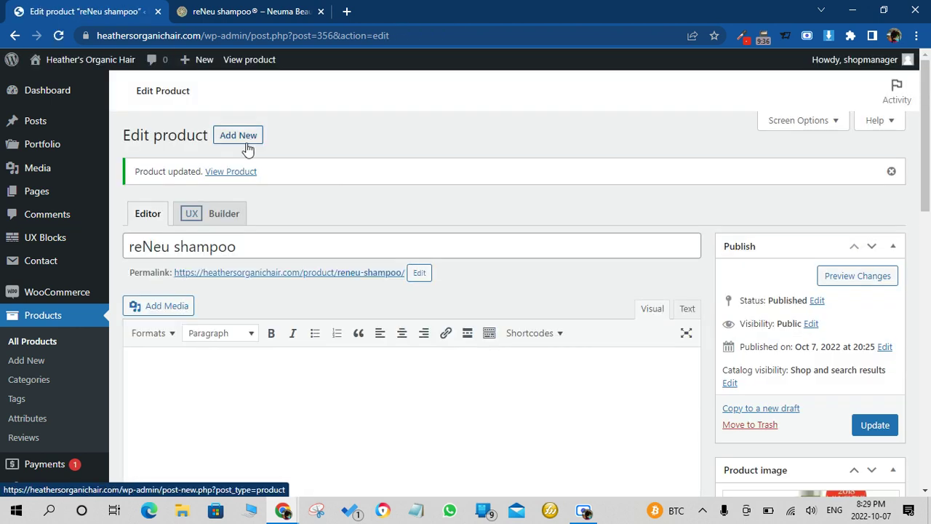
left_click(226, 174)
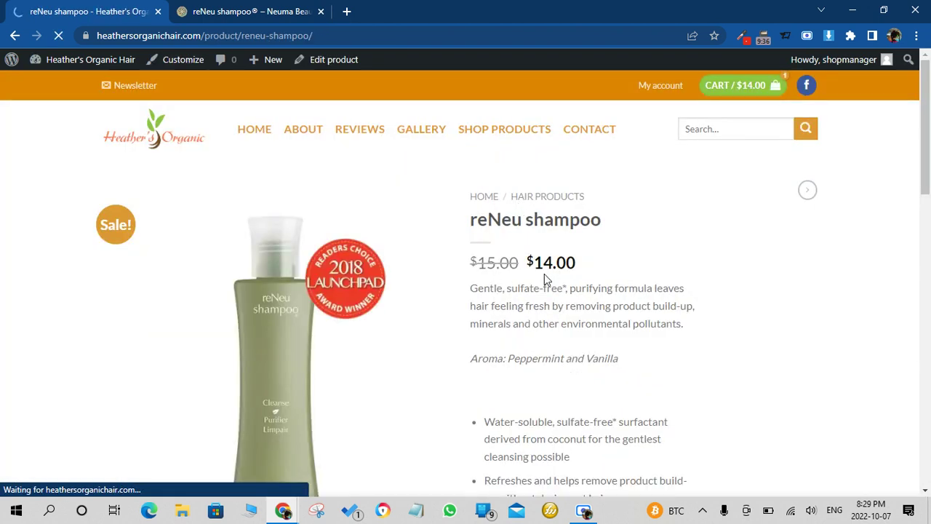
Highlight the Out of stock notice on the reNeu shampoo page, then bring up Scre.io
scroll(615, 271, "down", 5)
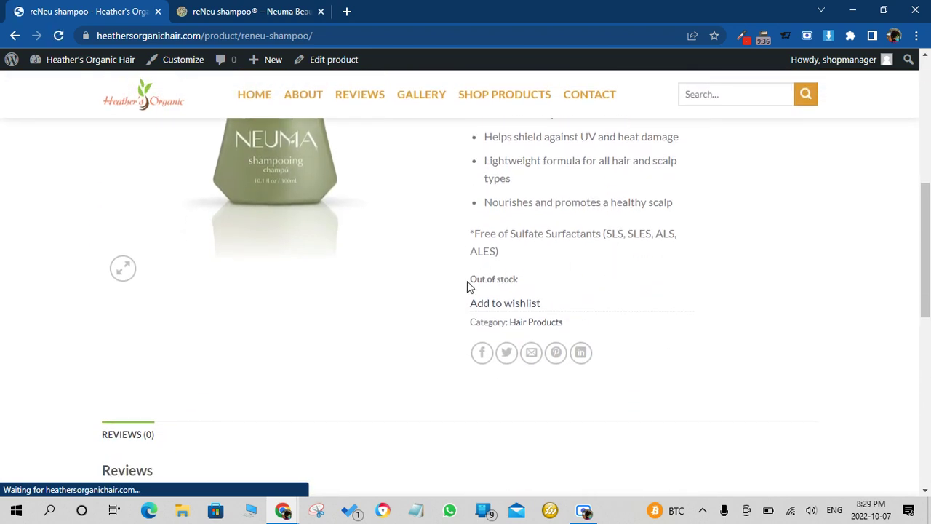
left_click_drag(468, 287, 512, 280)
left_click(531, 282)
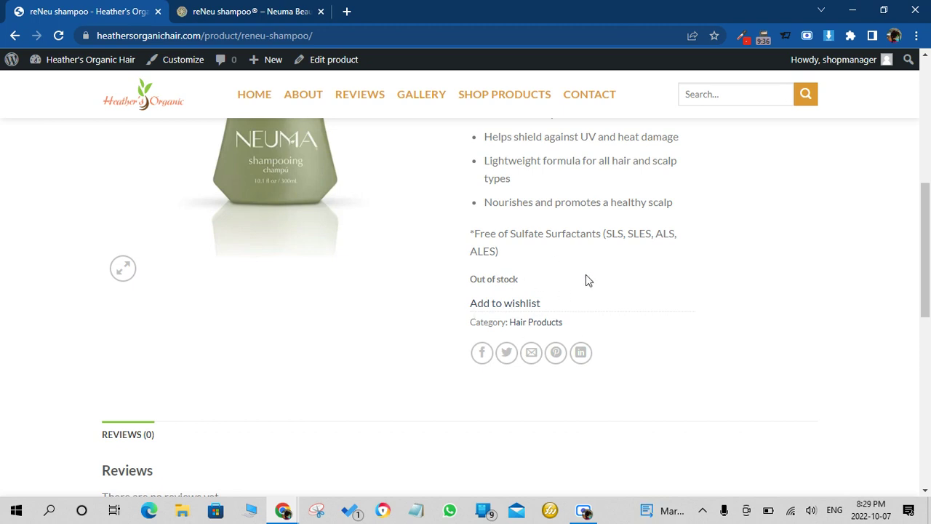
scroll(586, 275, "up", 6)
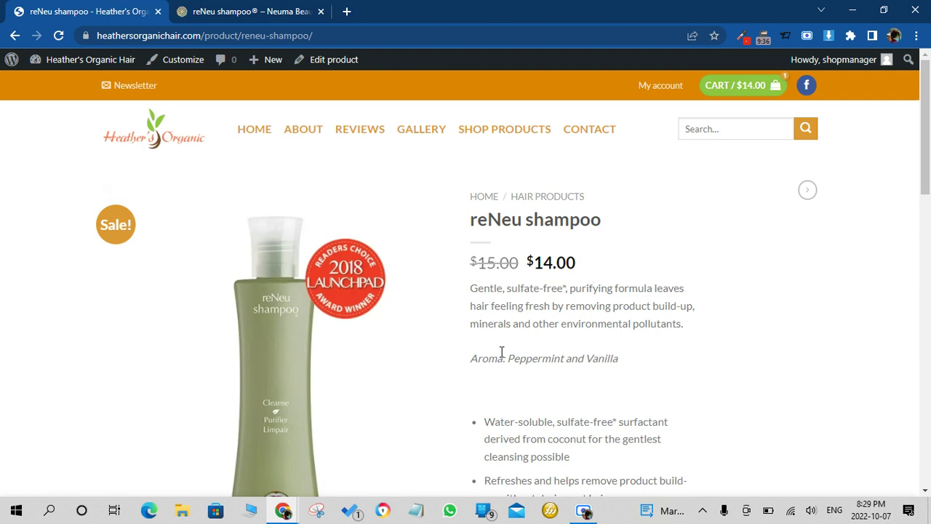
left_click(584, 511)
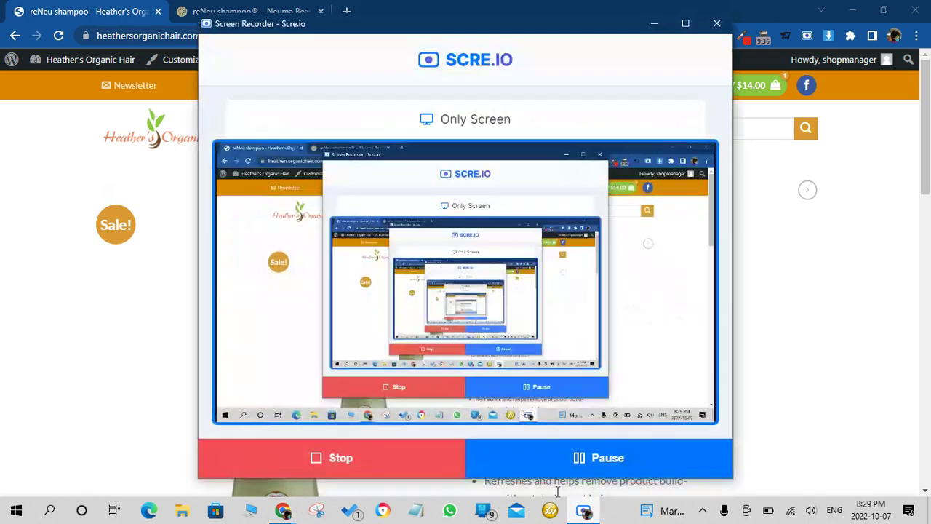